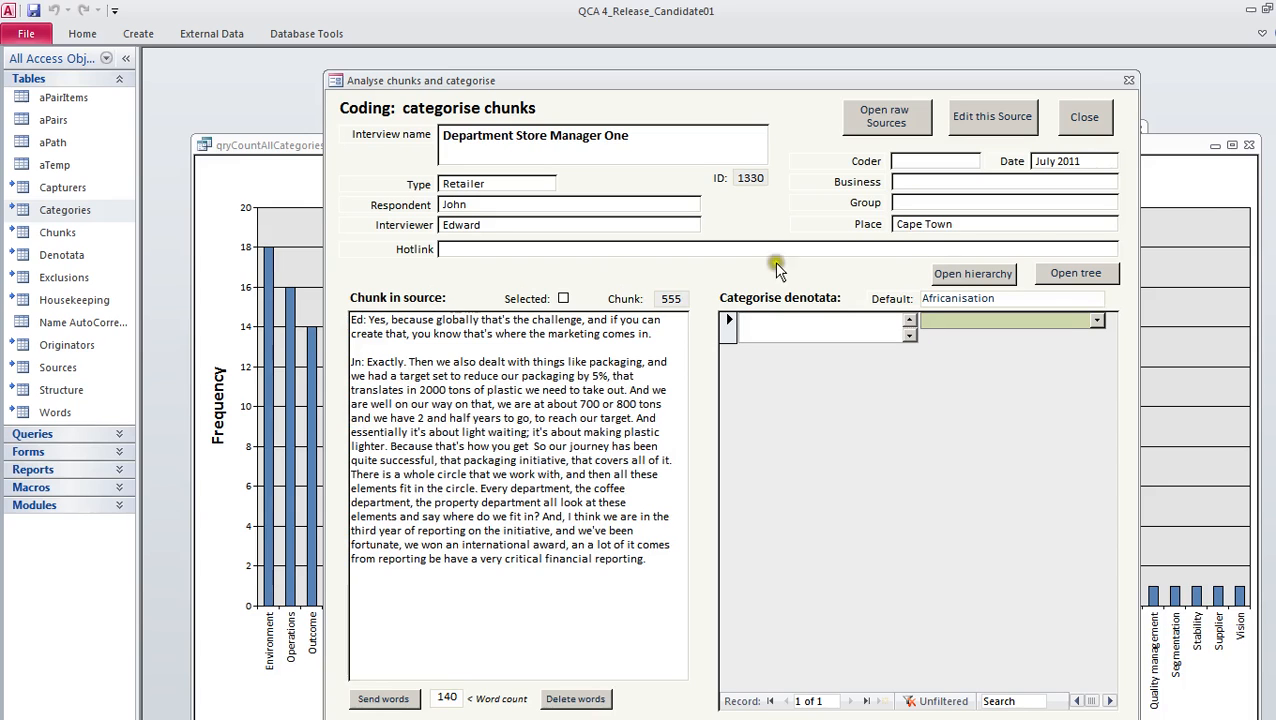
Close the Control Panel and view the all-categories frequency chart before returning to the chunk coding form
left_click(1141, 127)
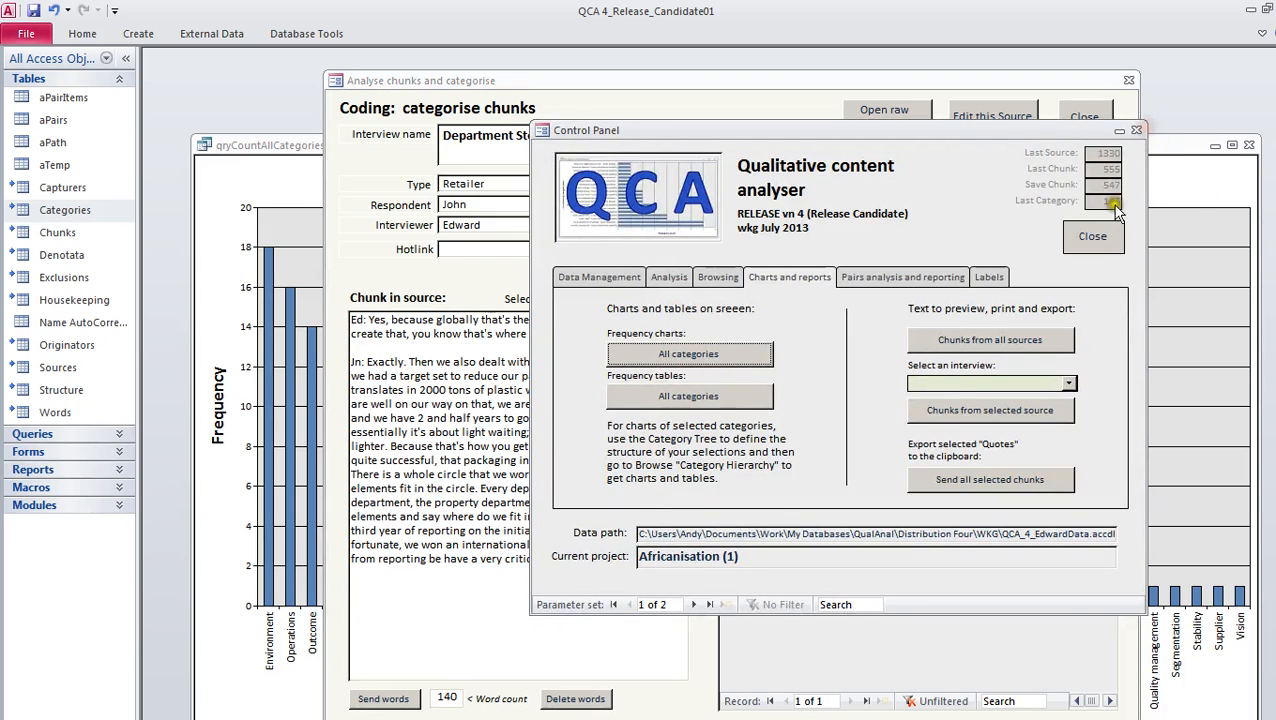
left_click(1136, 130)
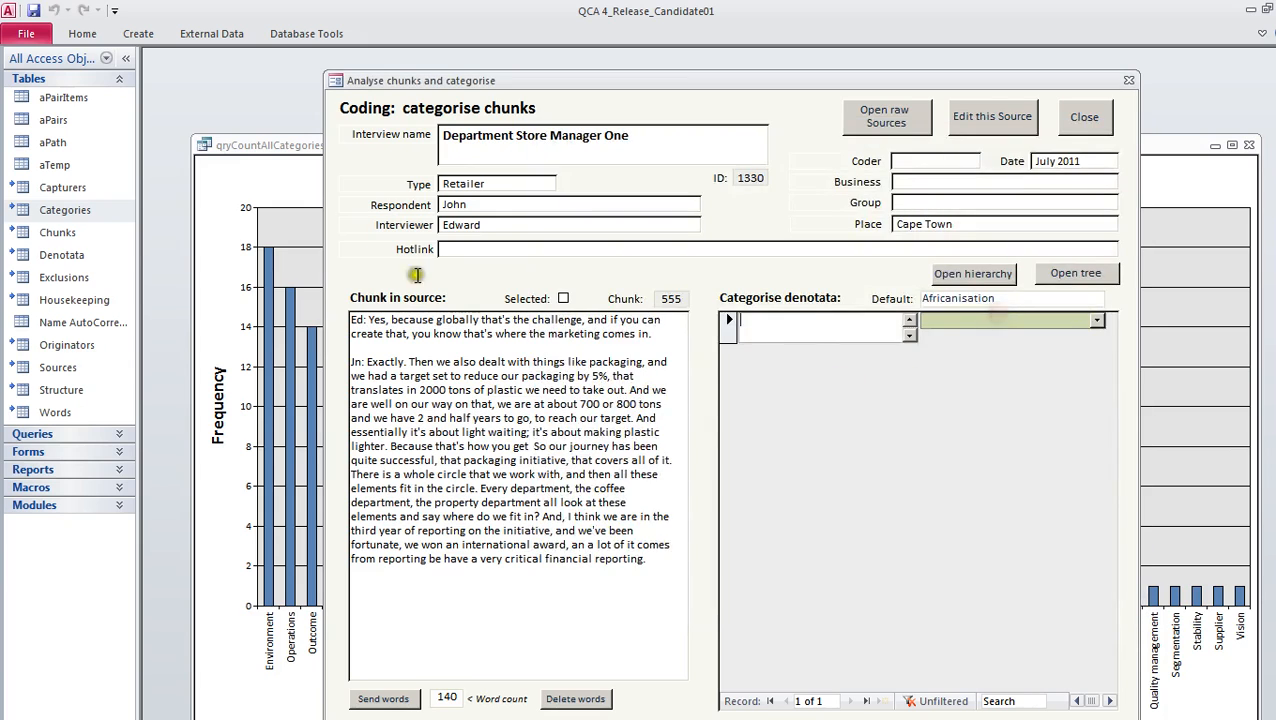
left_click(267, 147)
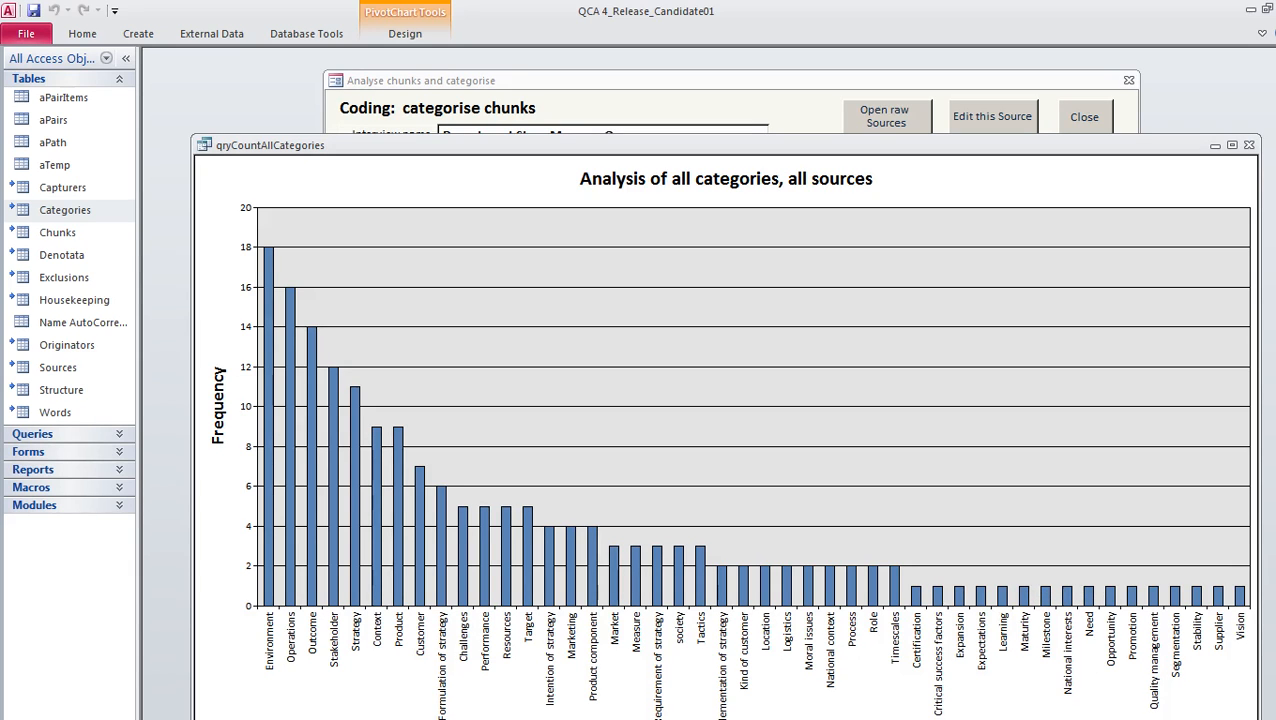
left_click(626, 80)
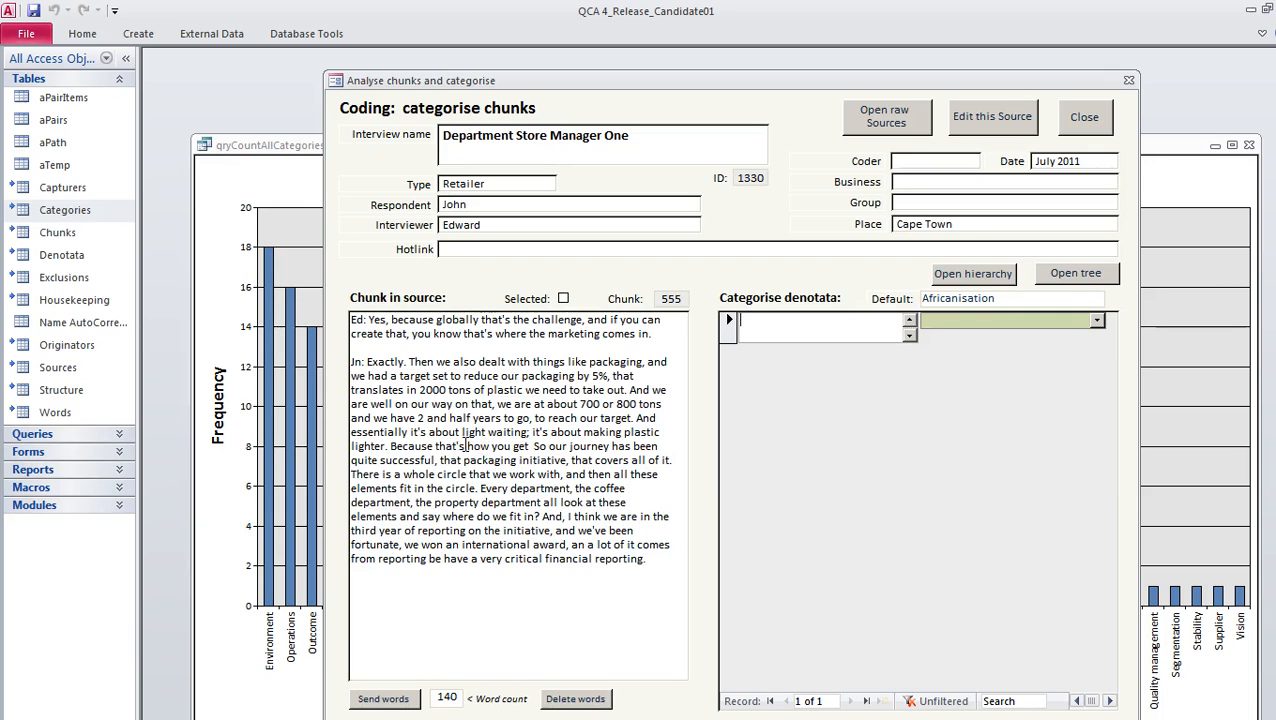
Copy "packaging" from the source chunk into the first denotata row and categorise it as Resources
double_click(615, 361)
key("ctrl+c")
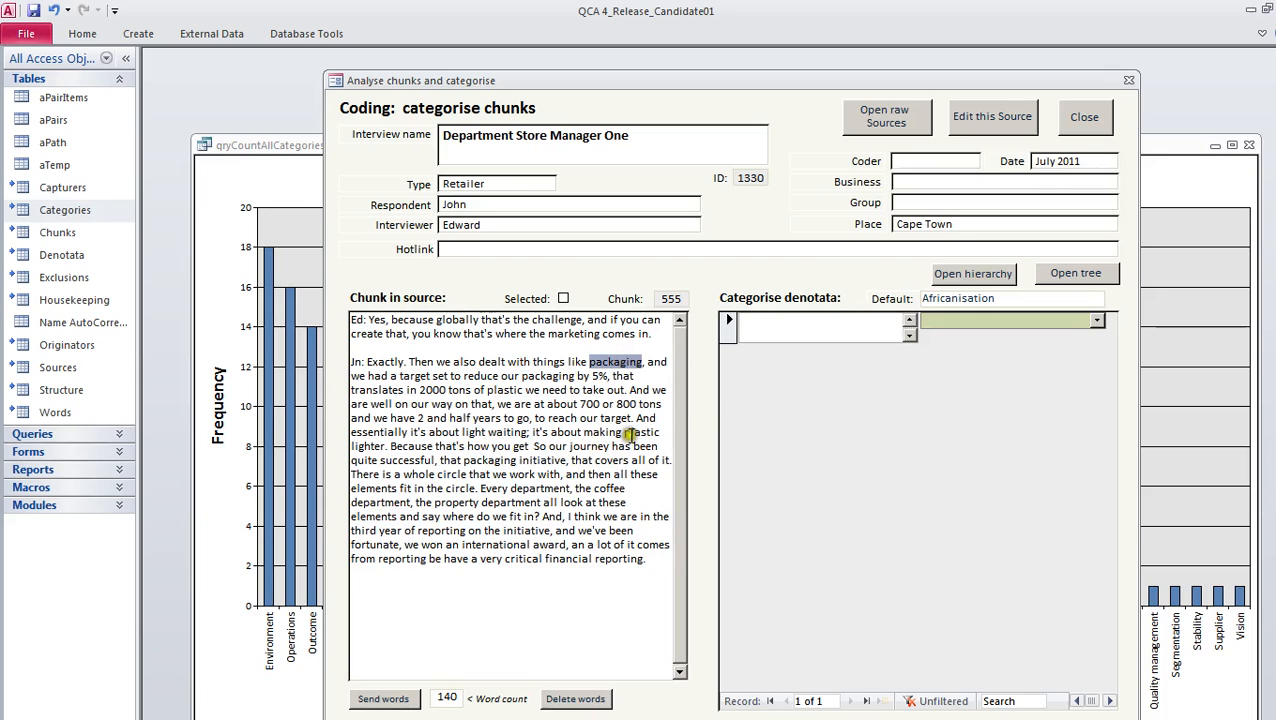
left_click(809, 323)
key("ctrl+v")
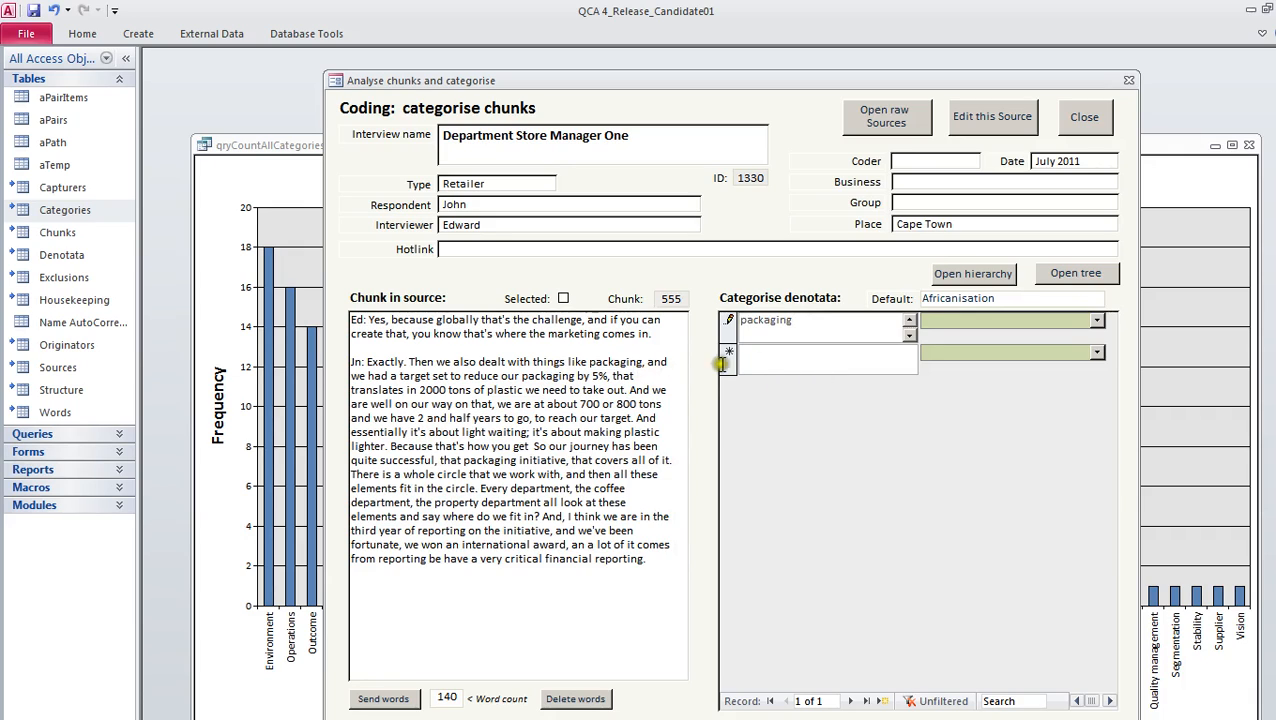
left_click(950, 320)
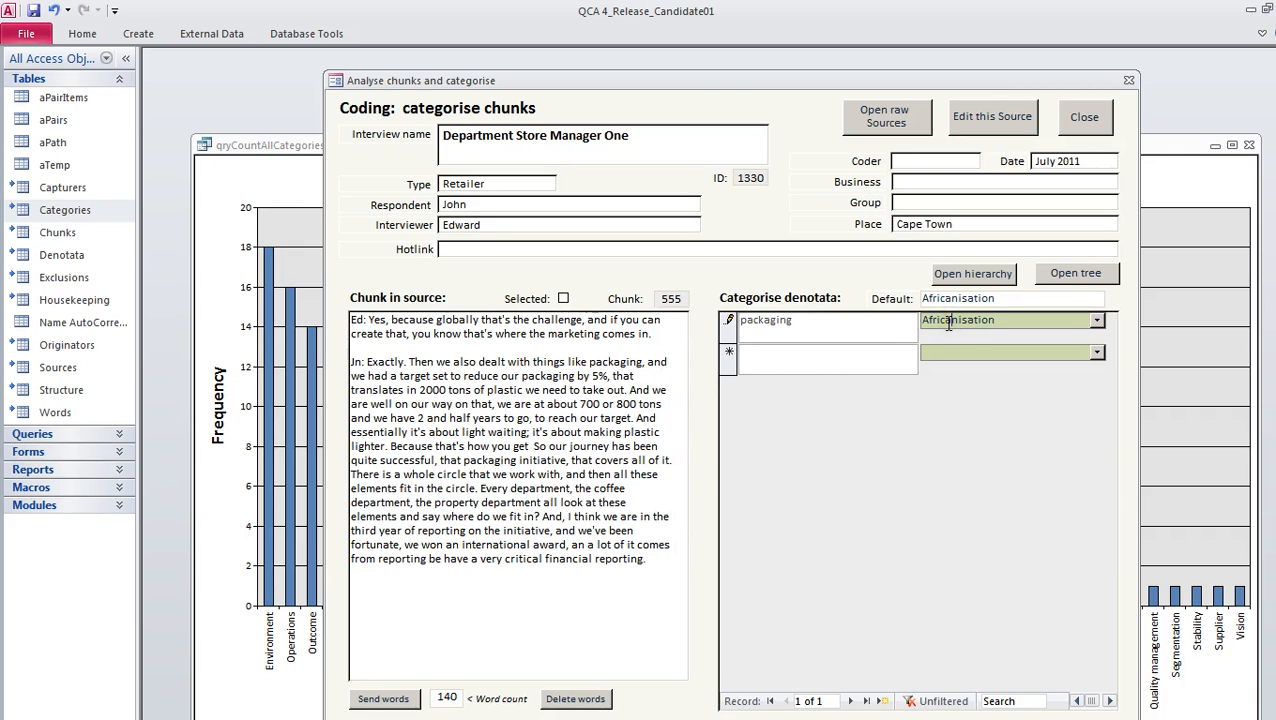
type("re")
left_click(1012, 320)
double_click(1012, 320)
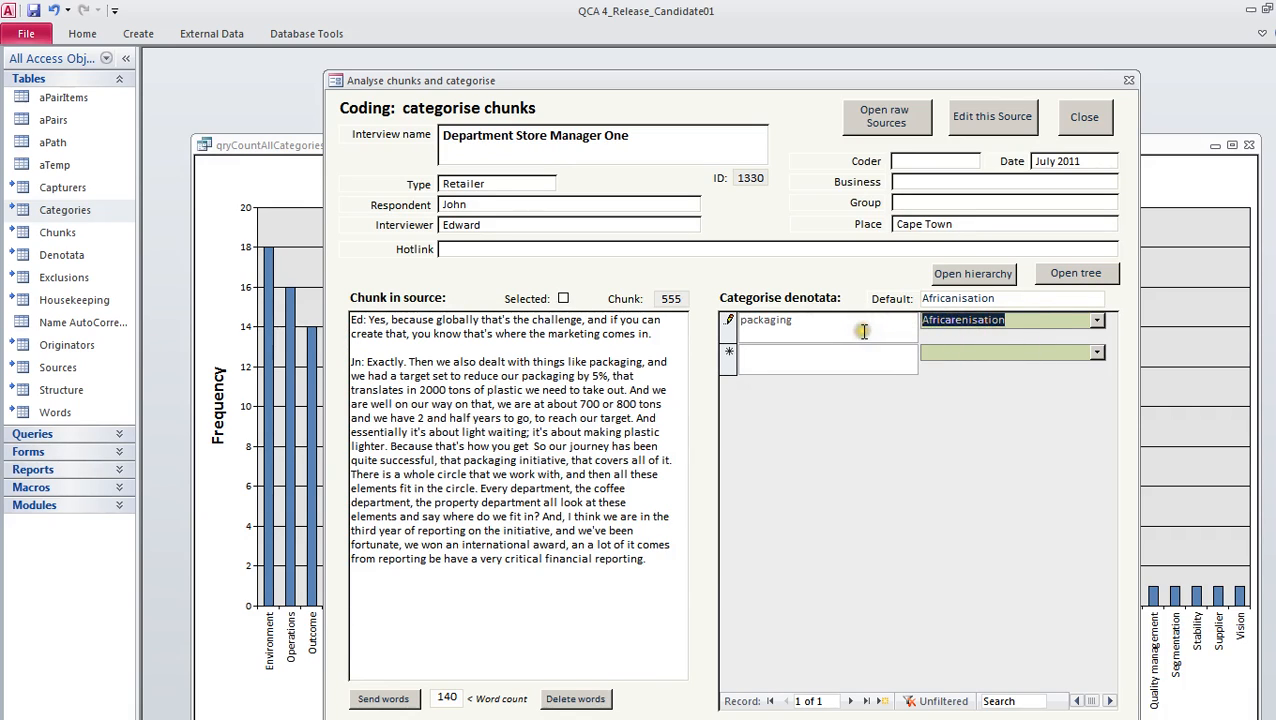
type("resources")
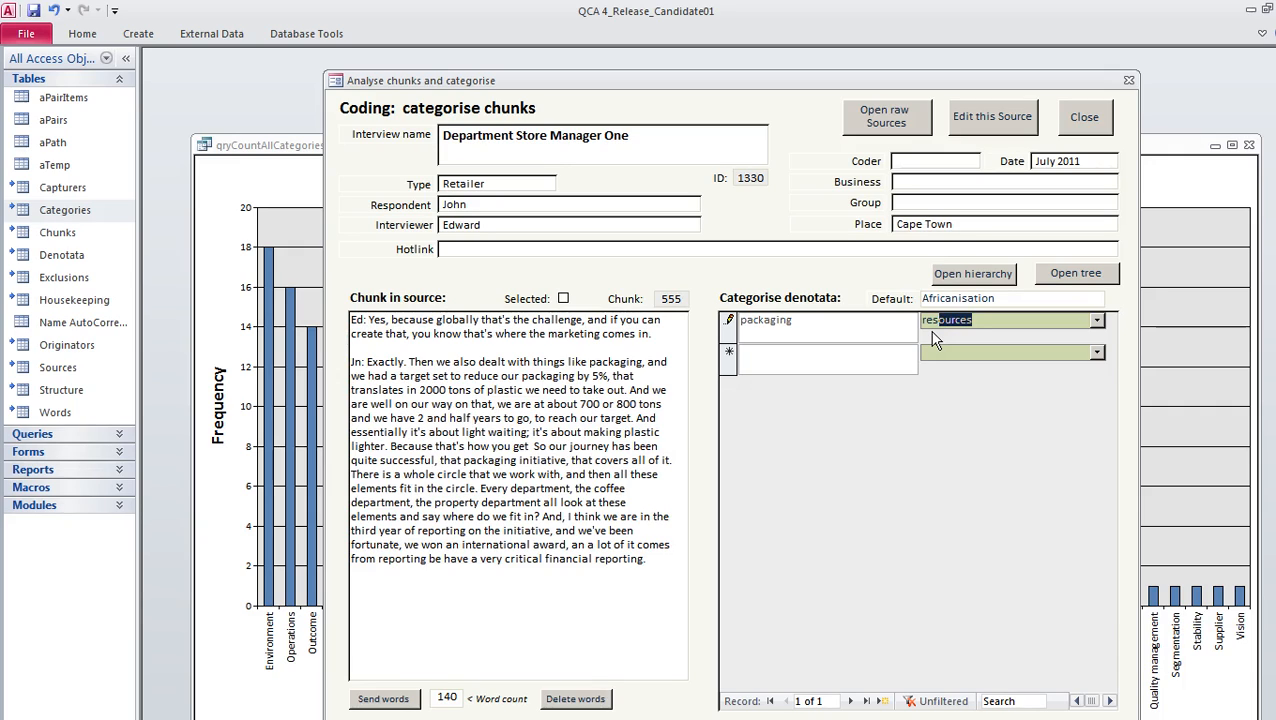
key("Return")
Add "target" from the chunk's "we had a target set" phrase as the second denotata entry, categorised as Target
left_click(414, 378)
double_click(414, 378)
left_click_drag(414, 378, 848, 364)
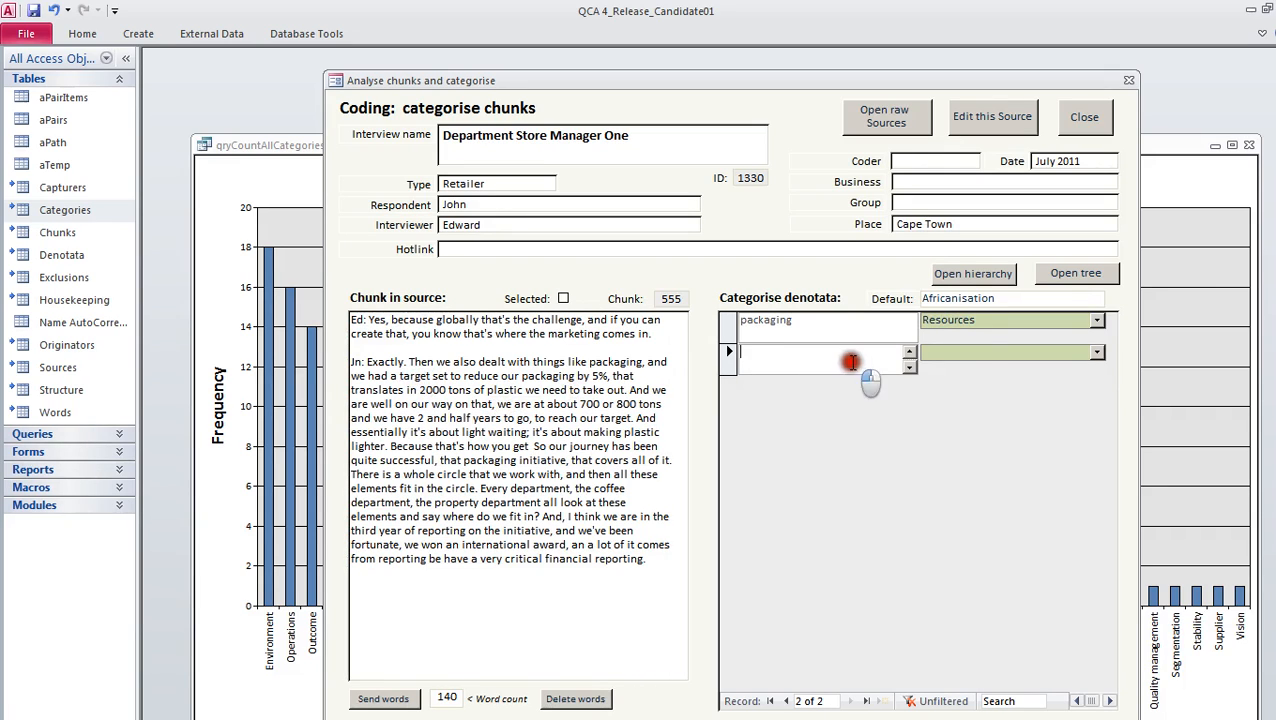
key("Tab")
type("tar")
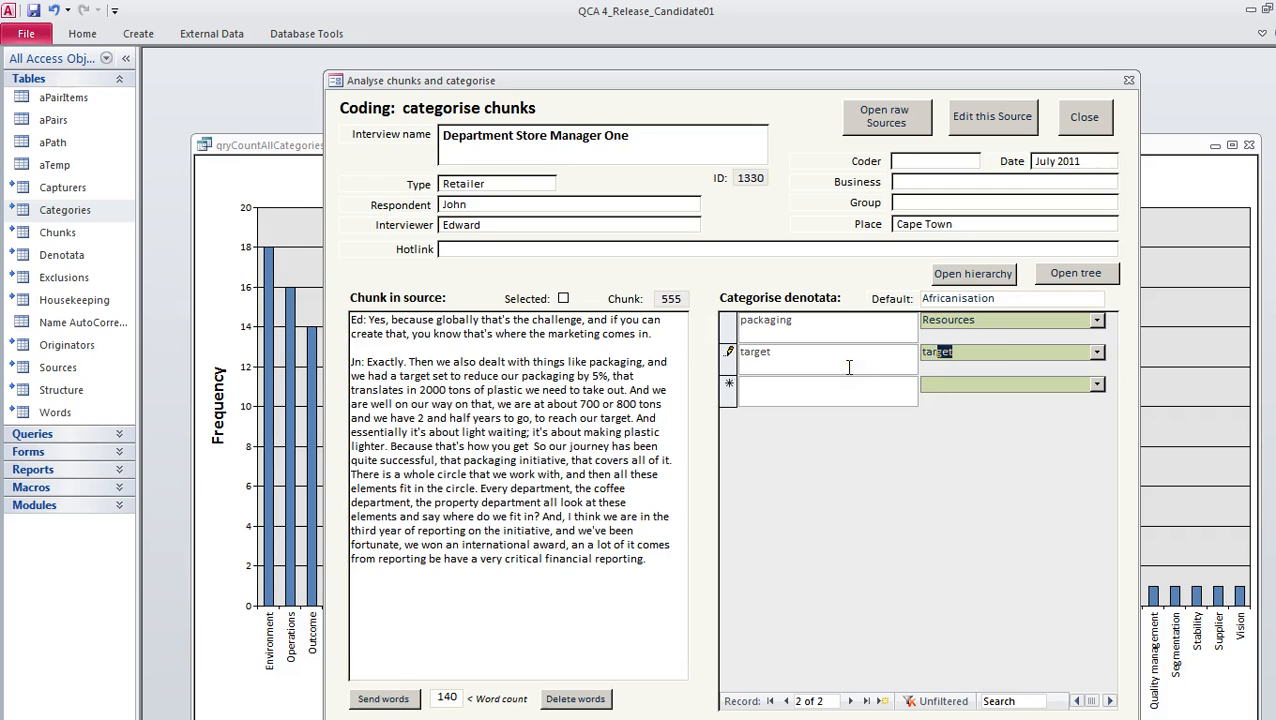
key("Tab")
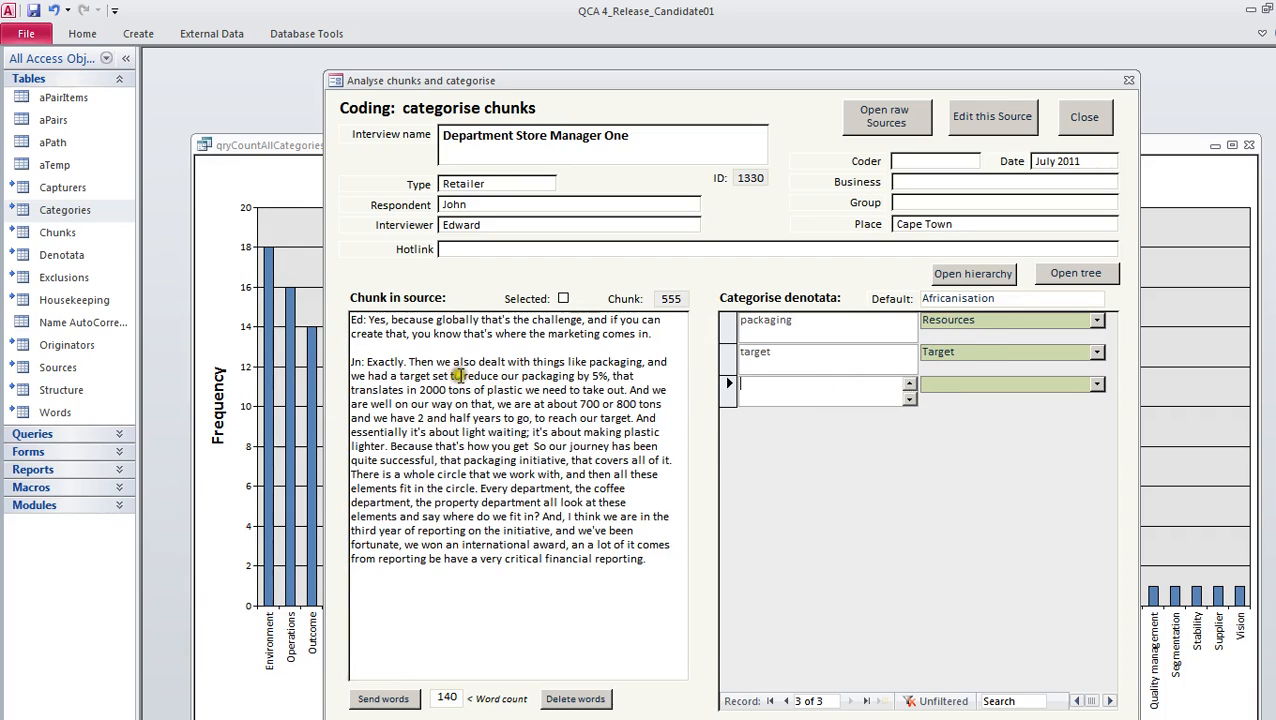
Add the phrase "reduce our packaging by 5%" from the chunk to the denotata and categorise it as Target
left_click_drag(463, 376, 607, 376)
left_click(758, 394)
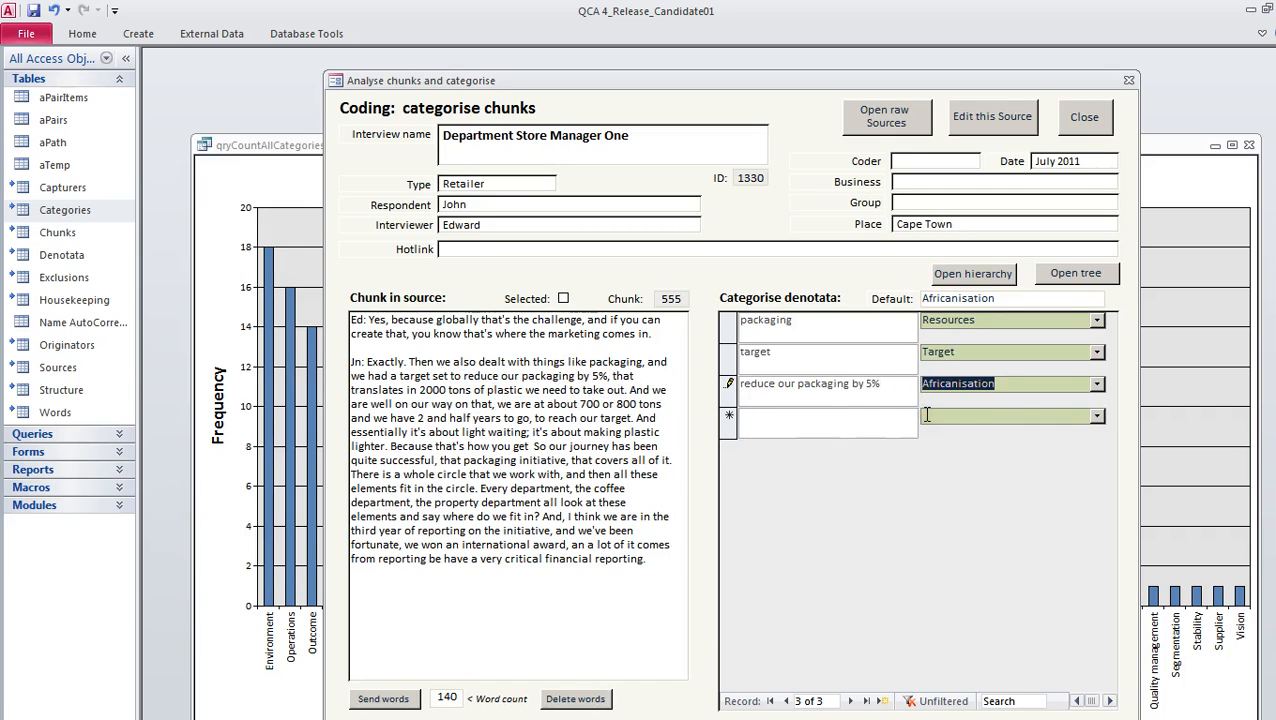
type("Target")
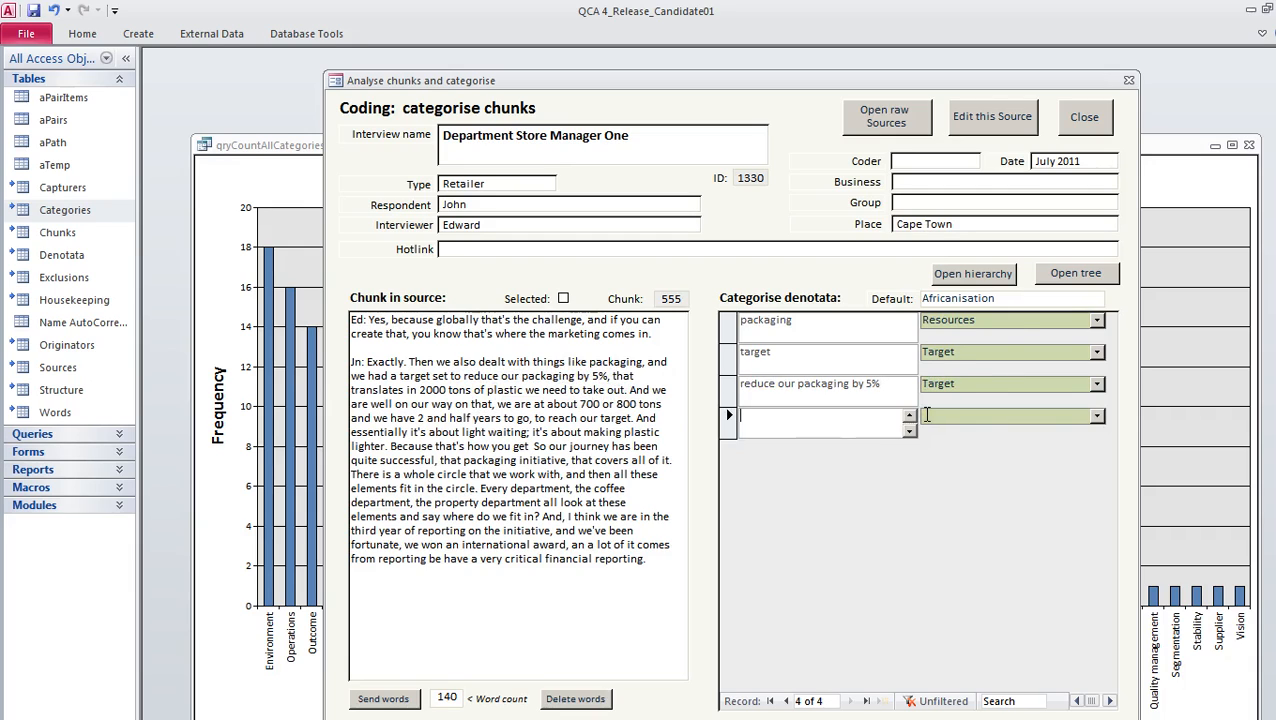
key("Tab")
Add "2000 tons" from the chunk to the denotata, enter Limit as its category and agree to edit the category list
left_click_drag(419, 390, 478, 390)
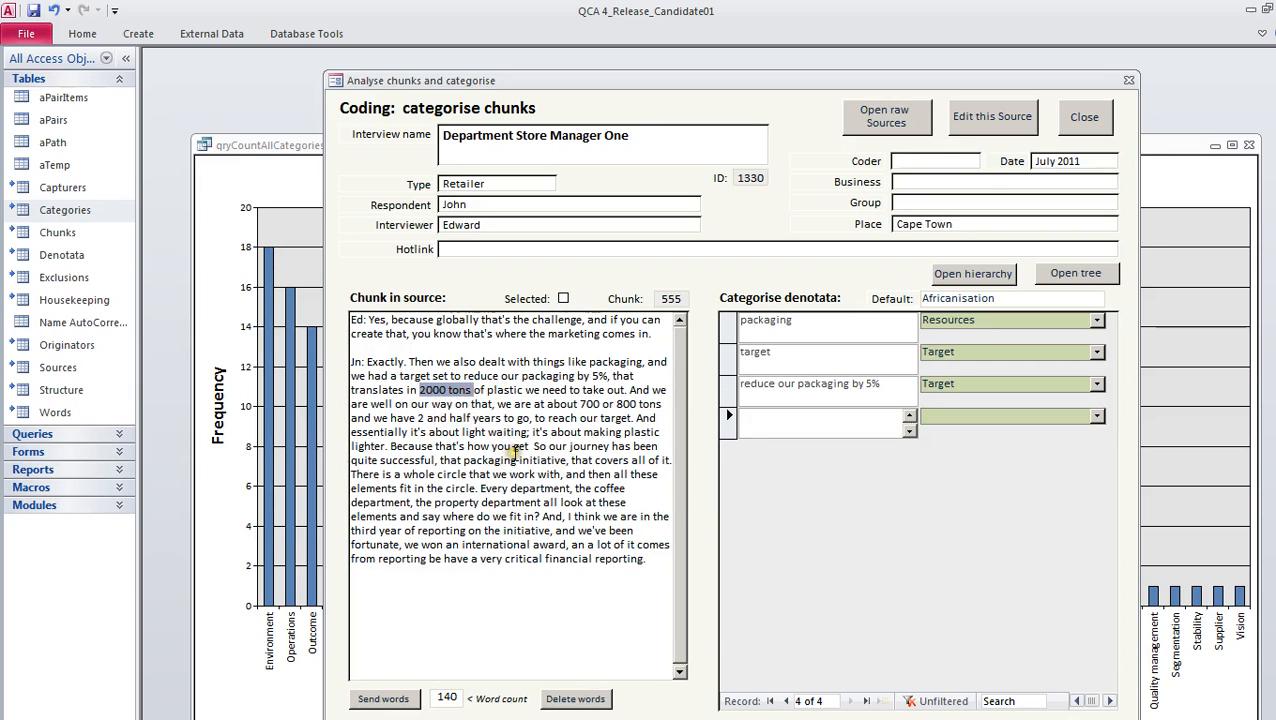
left_click_drag(516, 452, 774, 428)
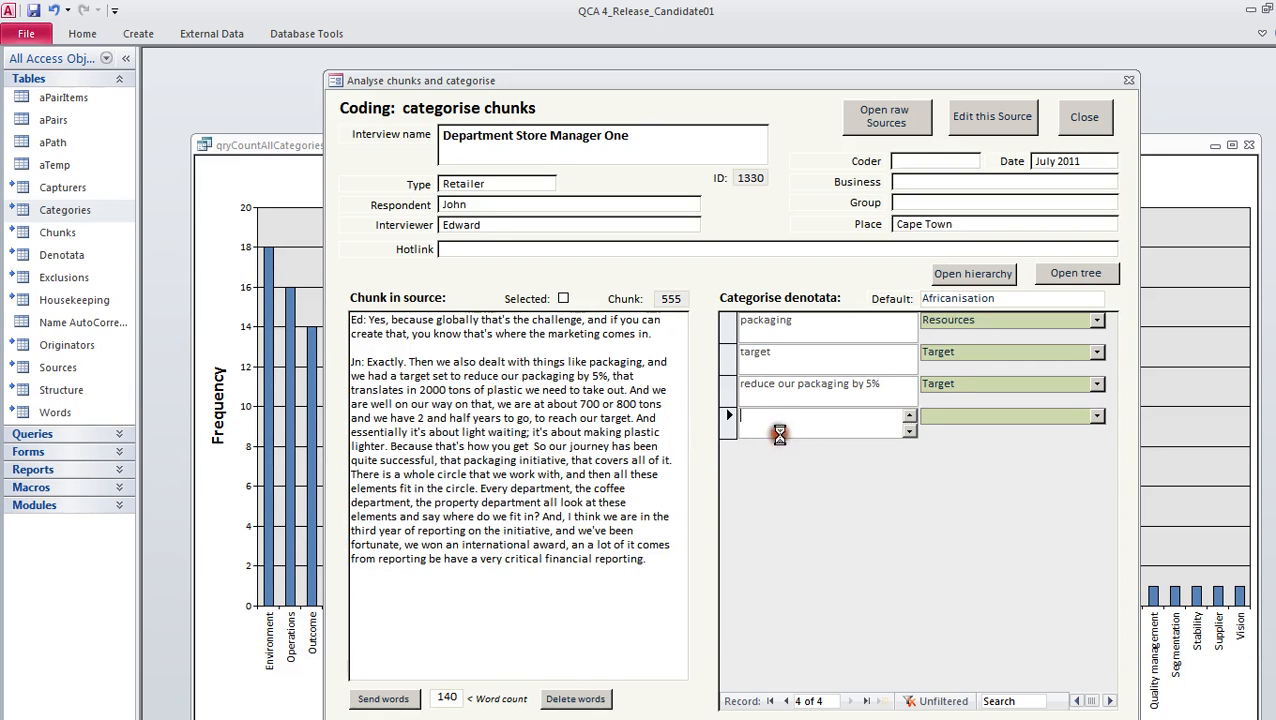
key("Tab")
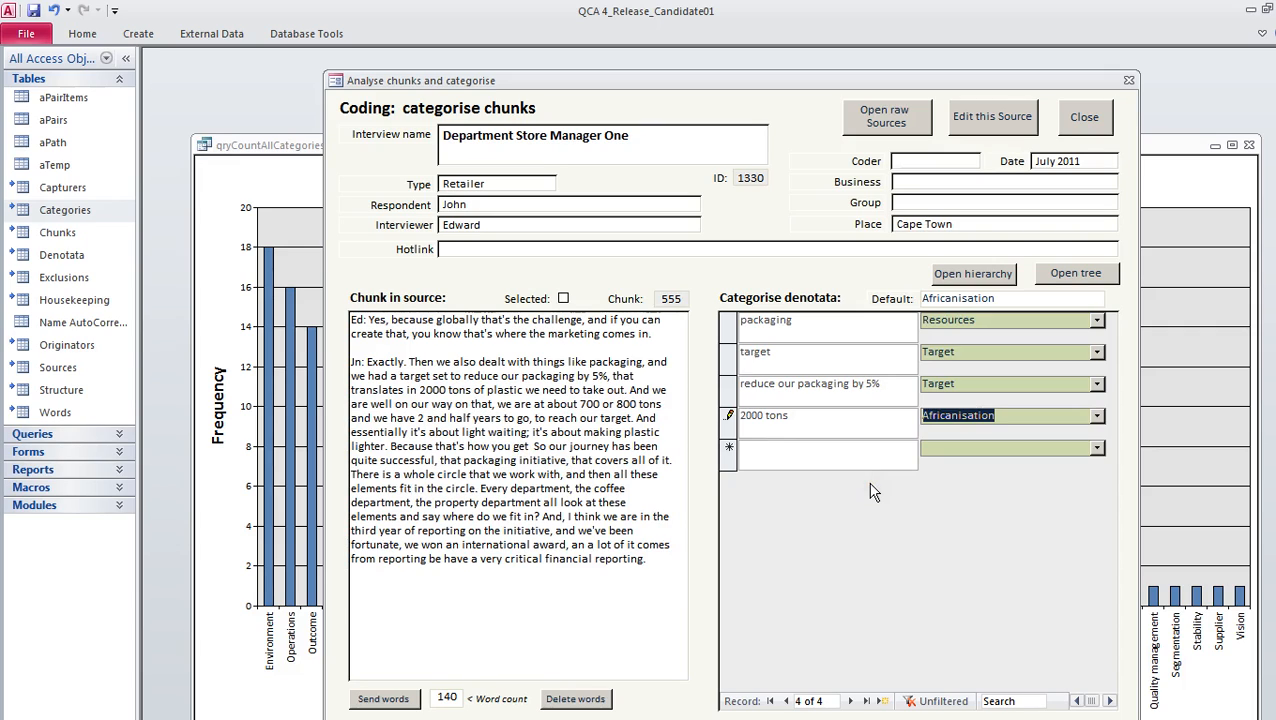
type("Limit")
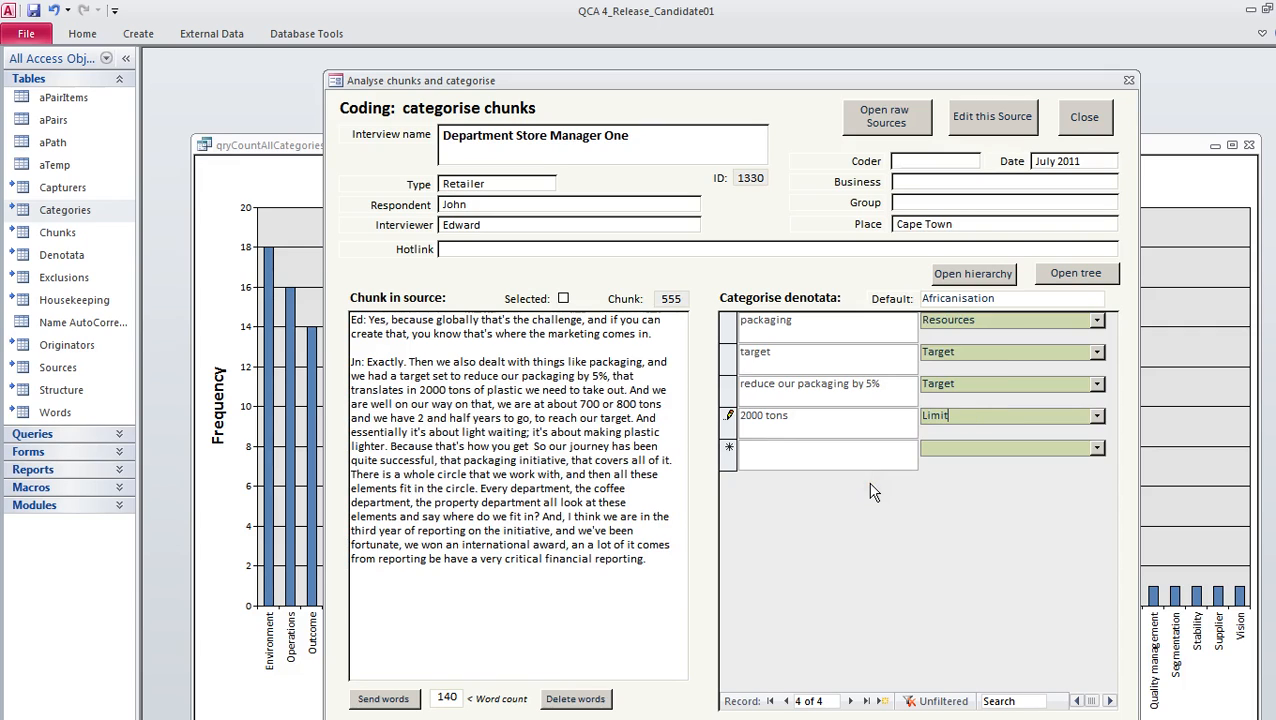
key("Tab")
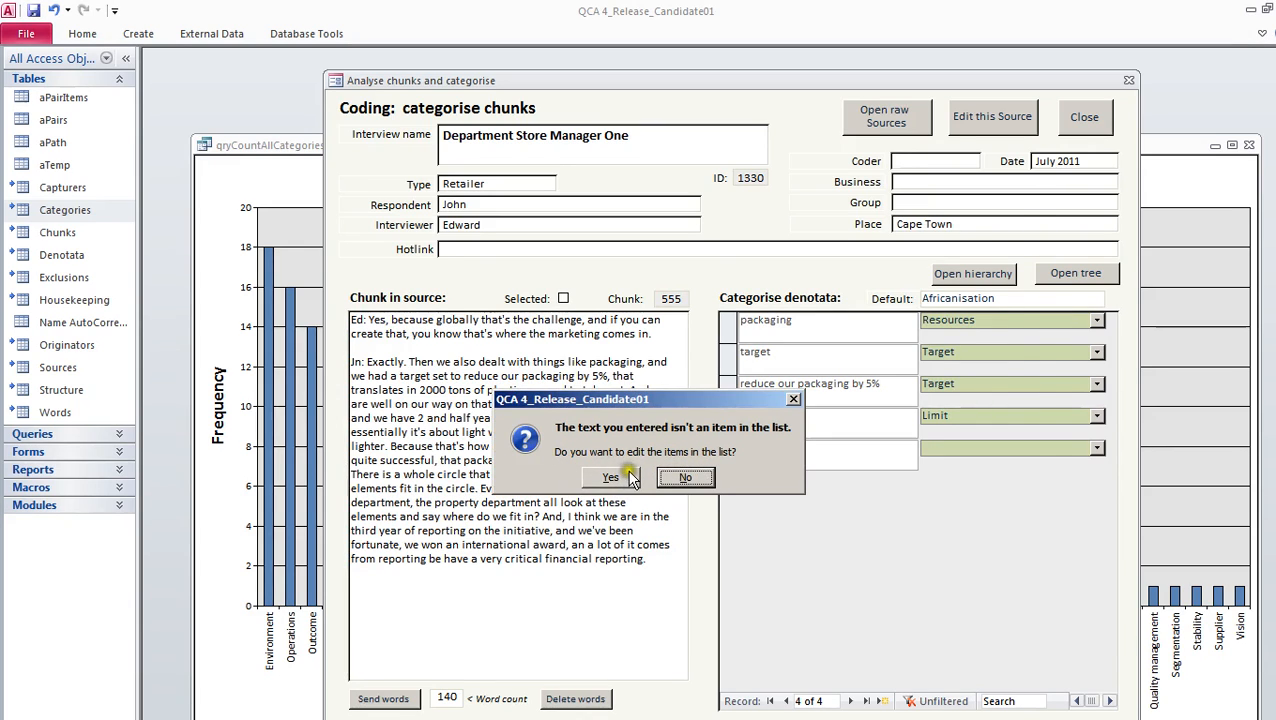
left_click(618, 478)
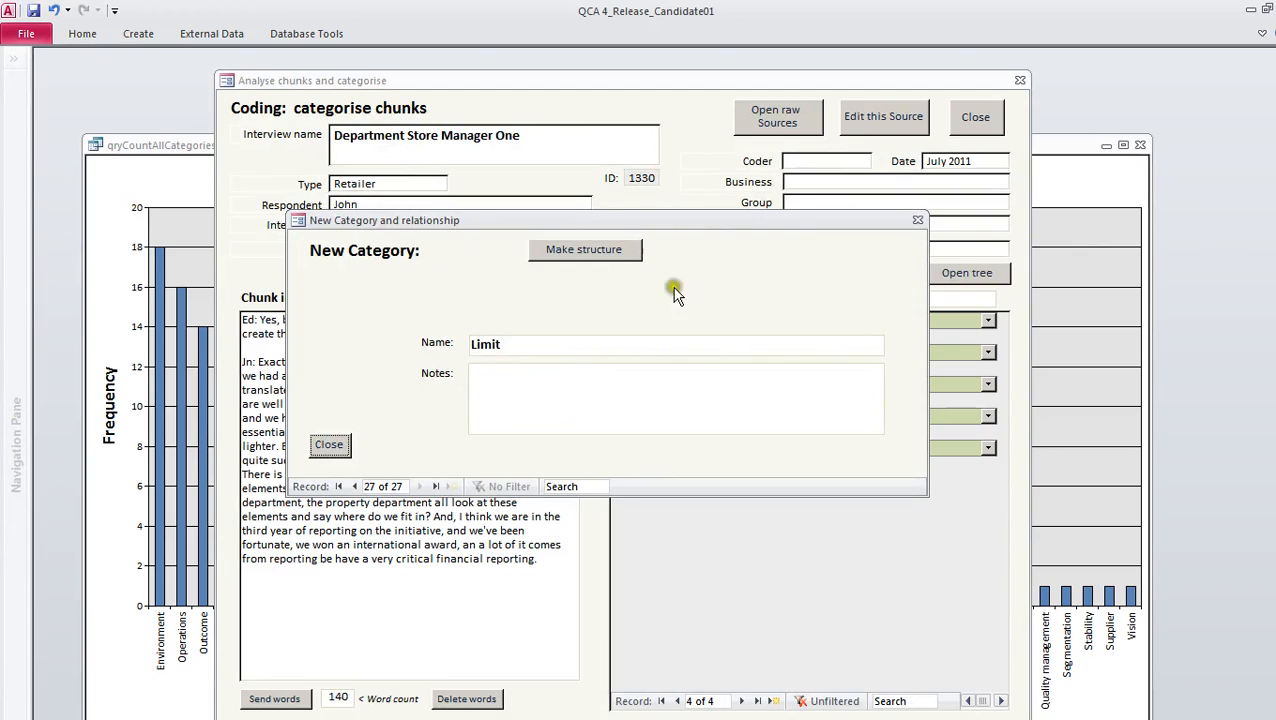
Make a structure for the new Limit category with Africanisation as HiCat and the relationship Includes, and save the 2000 tons entry
left_click(493, 382)
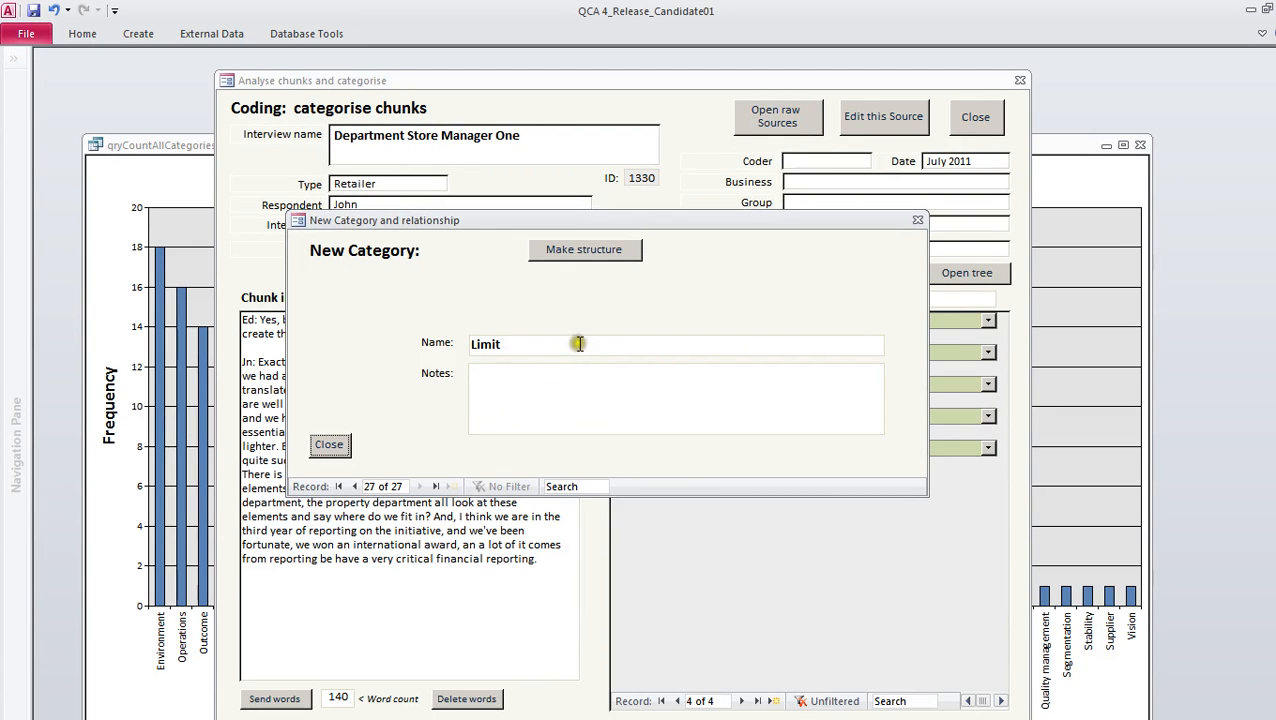
left_click(573, 254)
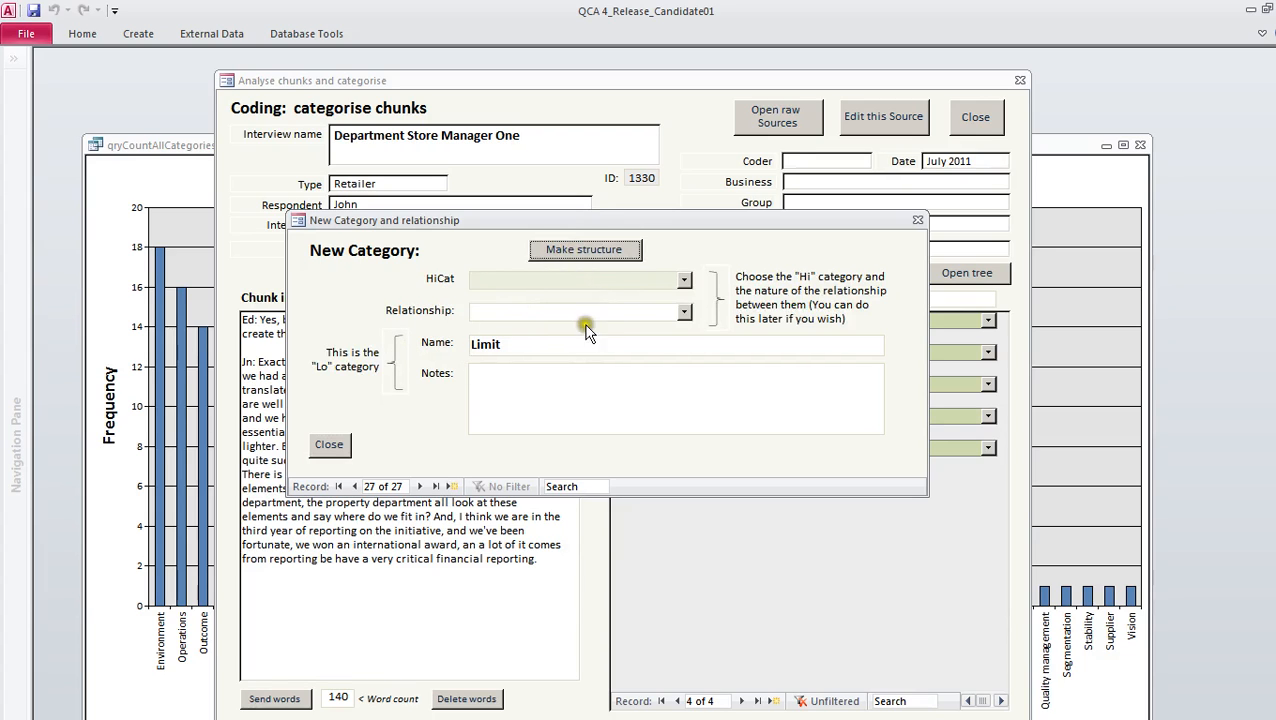
left_click(683, 279)
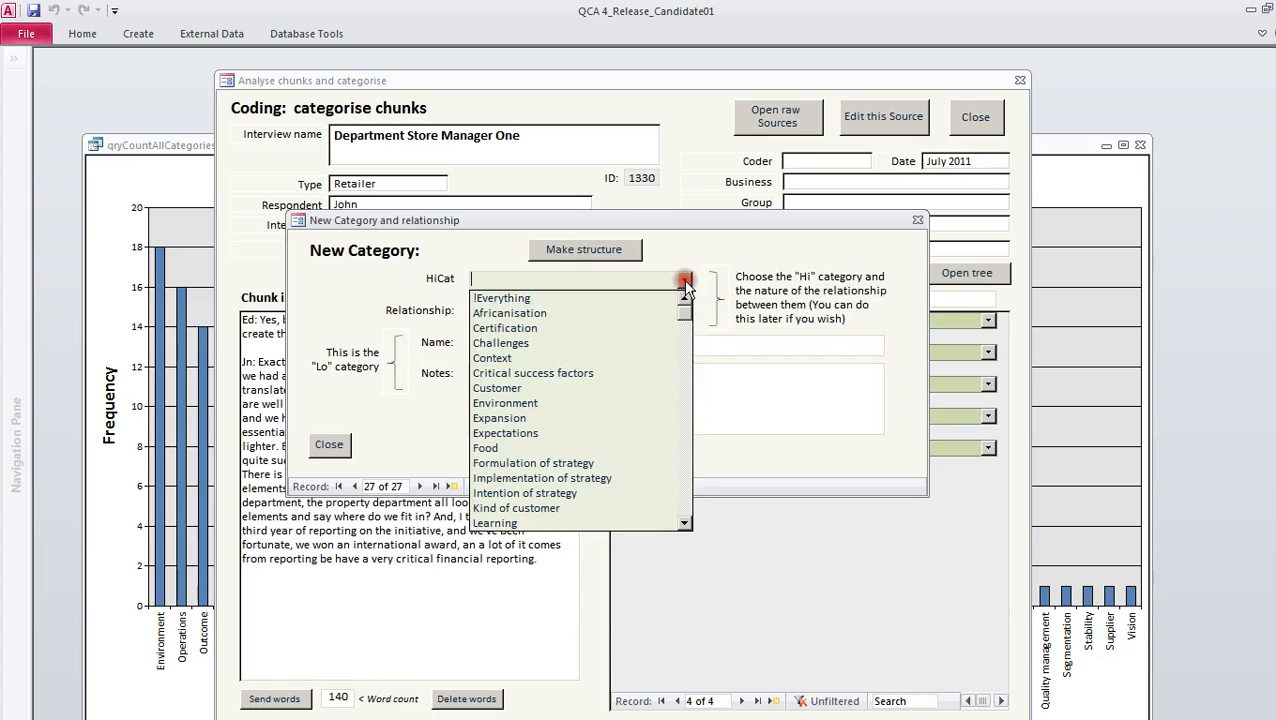
left_click(649, 293)
left_click(682, 312)
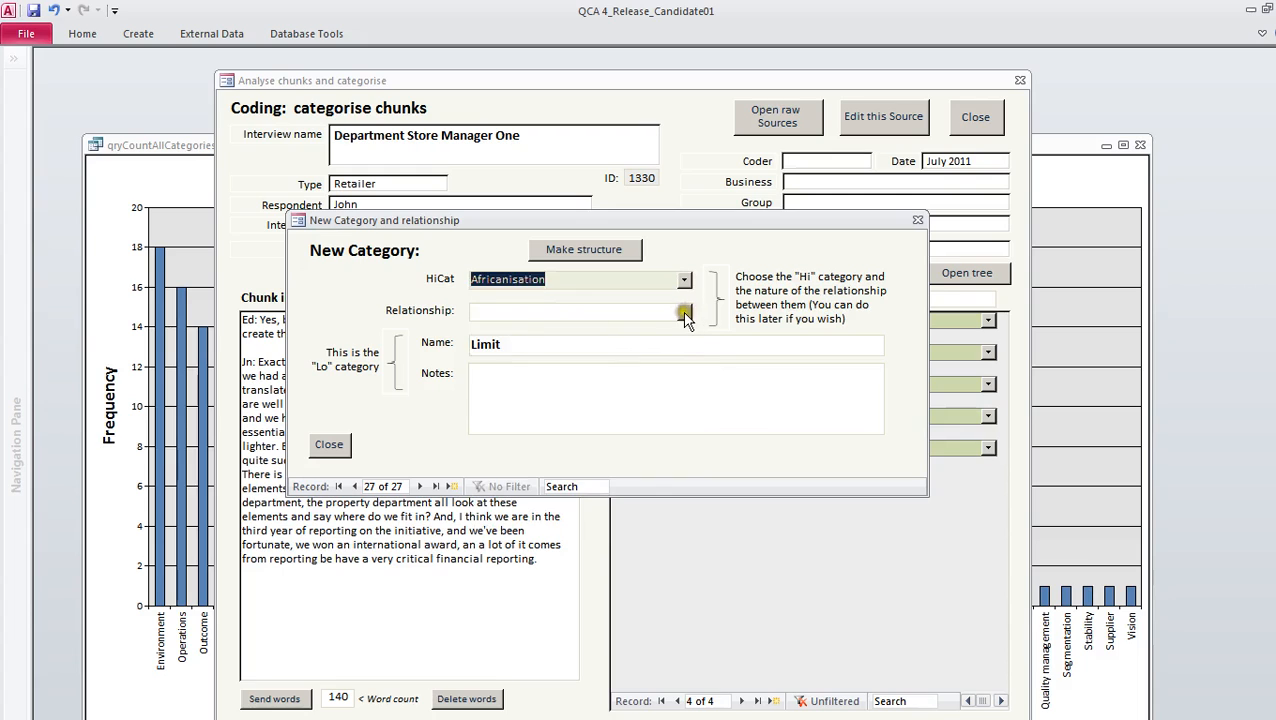
left_click(612, 343)
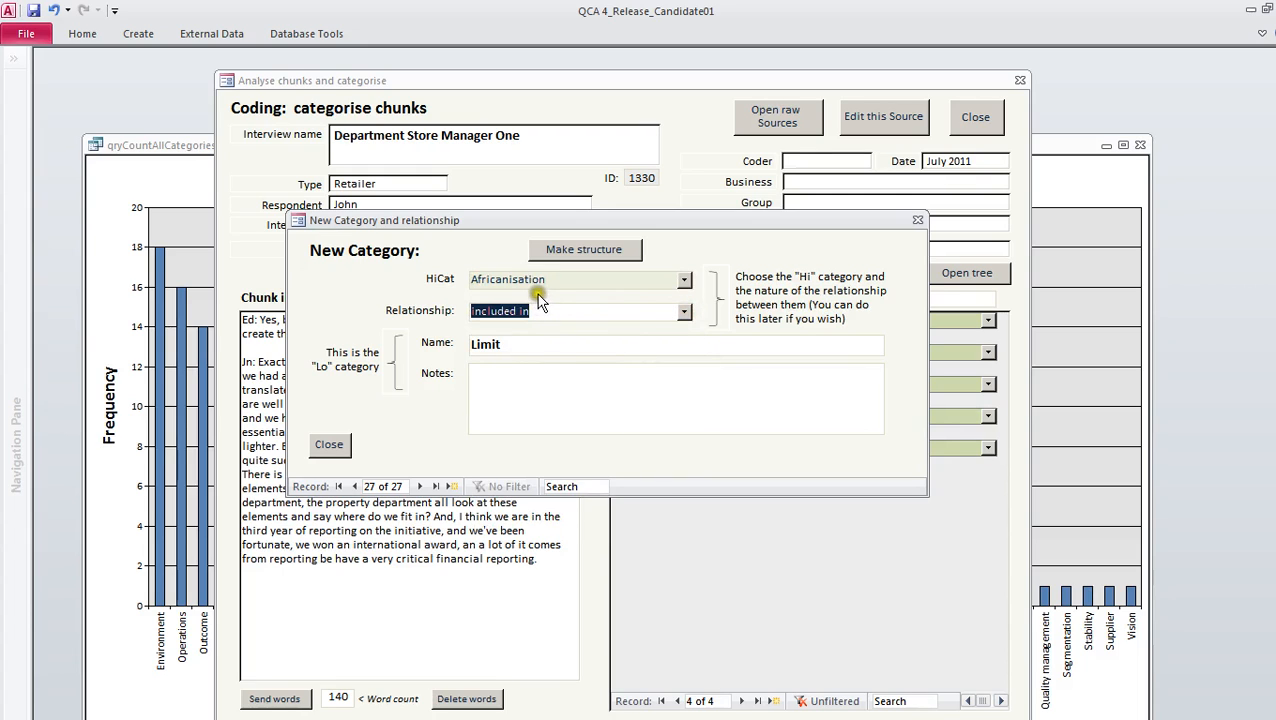
left_click(684, 312)
left_click(619, 330)
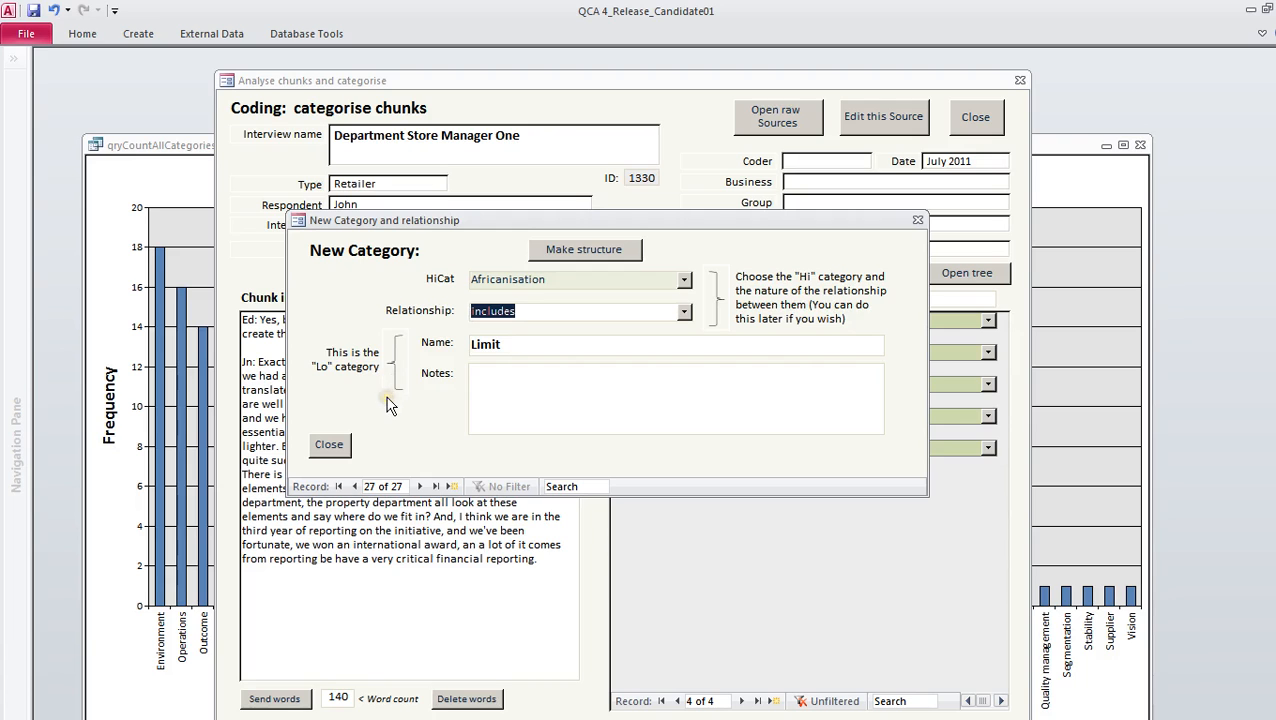
left_click(325, 447)
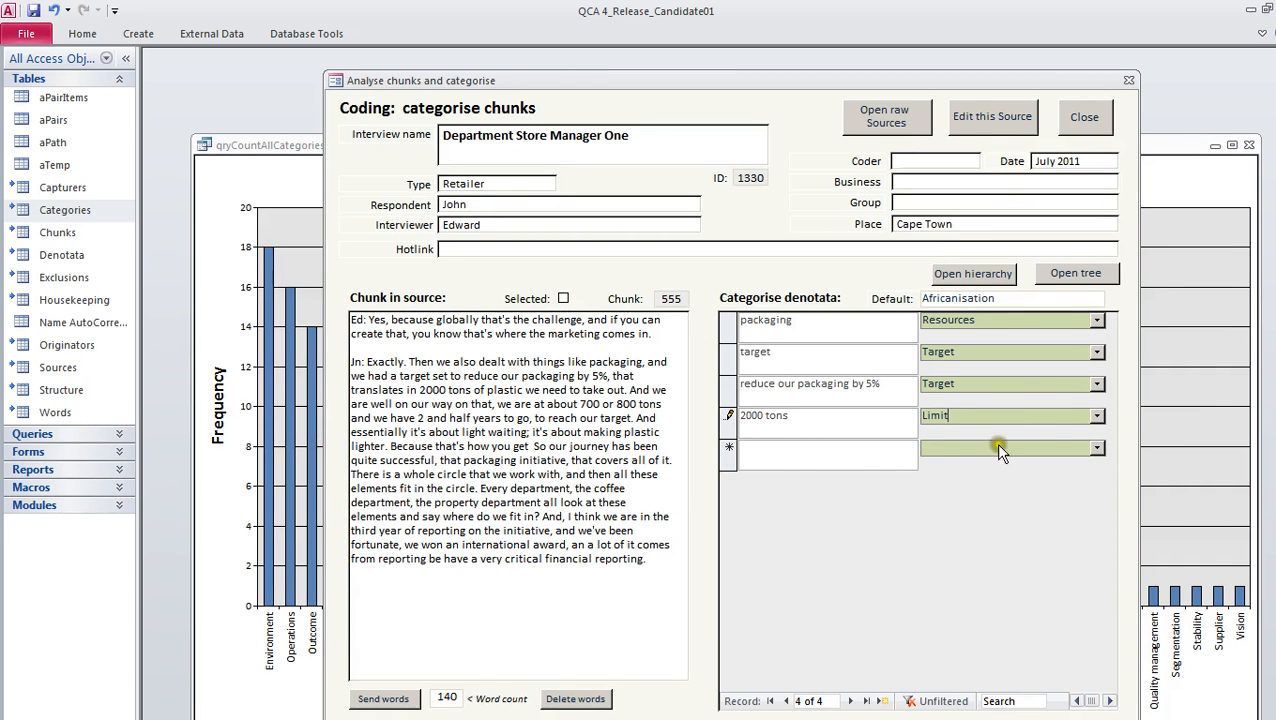
key("Tab")
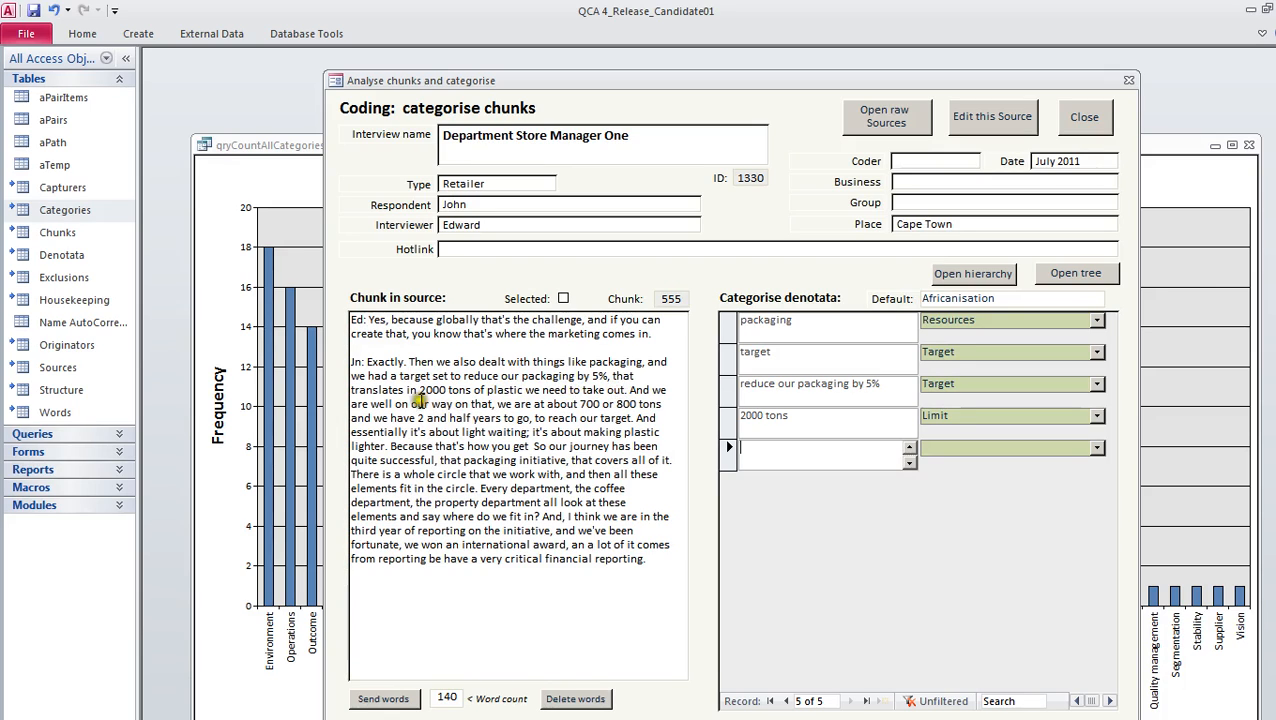
Add the phrase "are well on our way on tha" from the chunk to the denotata and categorise it as Performance
left_click_drag(491, 404, 860, 452)
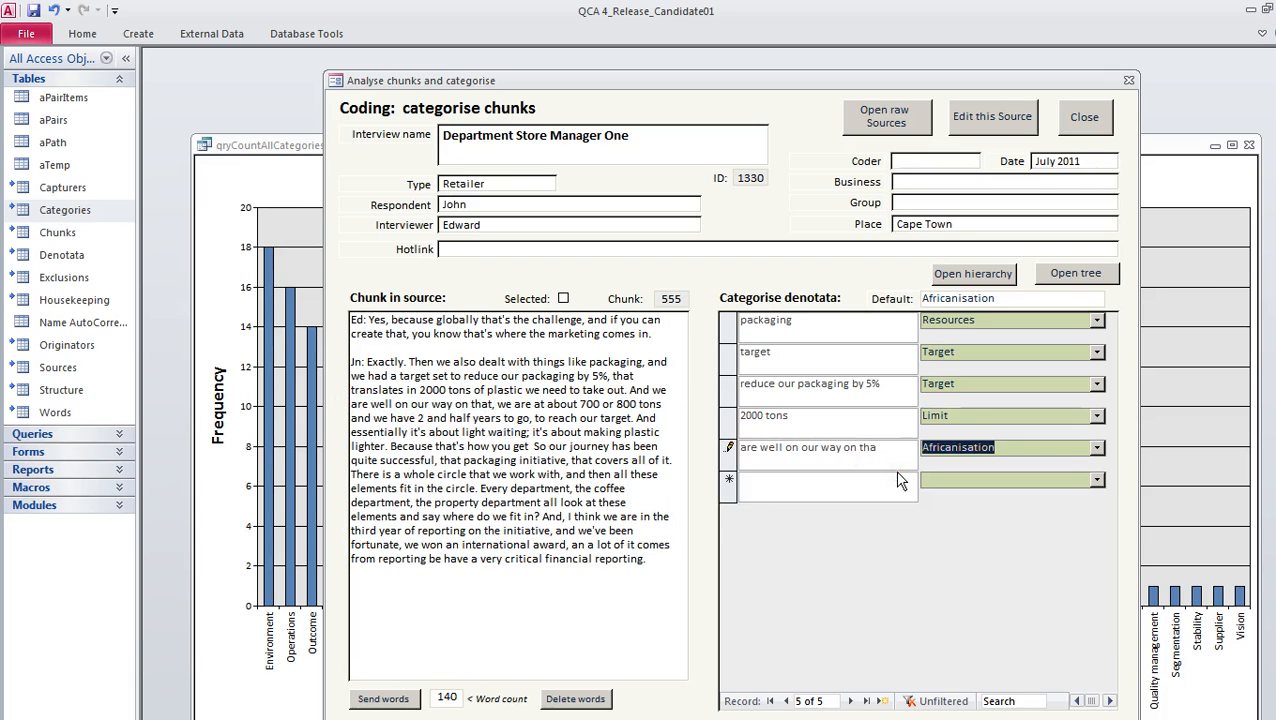
type("performance")
left_click(897, 481)
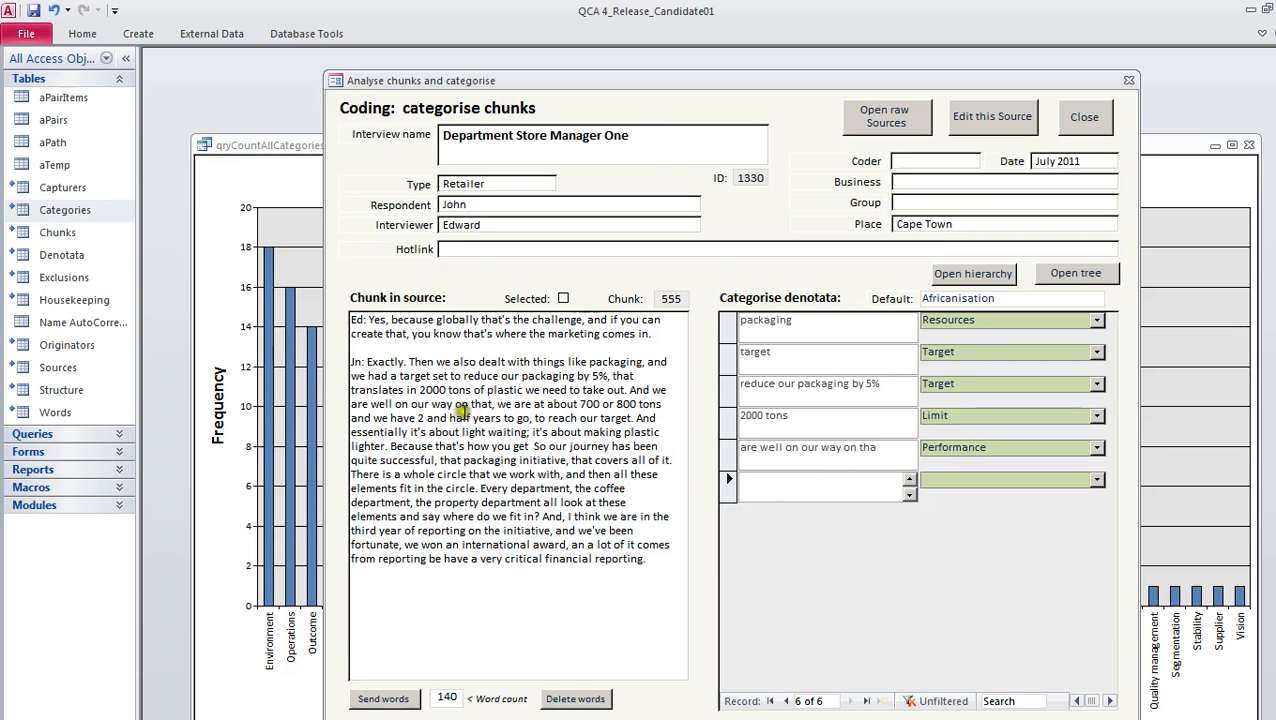
Add "target" from the chunk's "to reach our target" phrase to the denotata and categorise it as Target
double_click(616, 418)
mouse_move(616, 418)
left_mouse_down()
mouse_move(812, 501)
mouse_move(818, 491)
left_mouse_up()
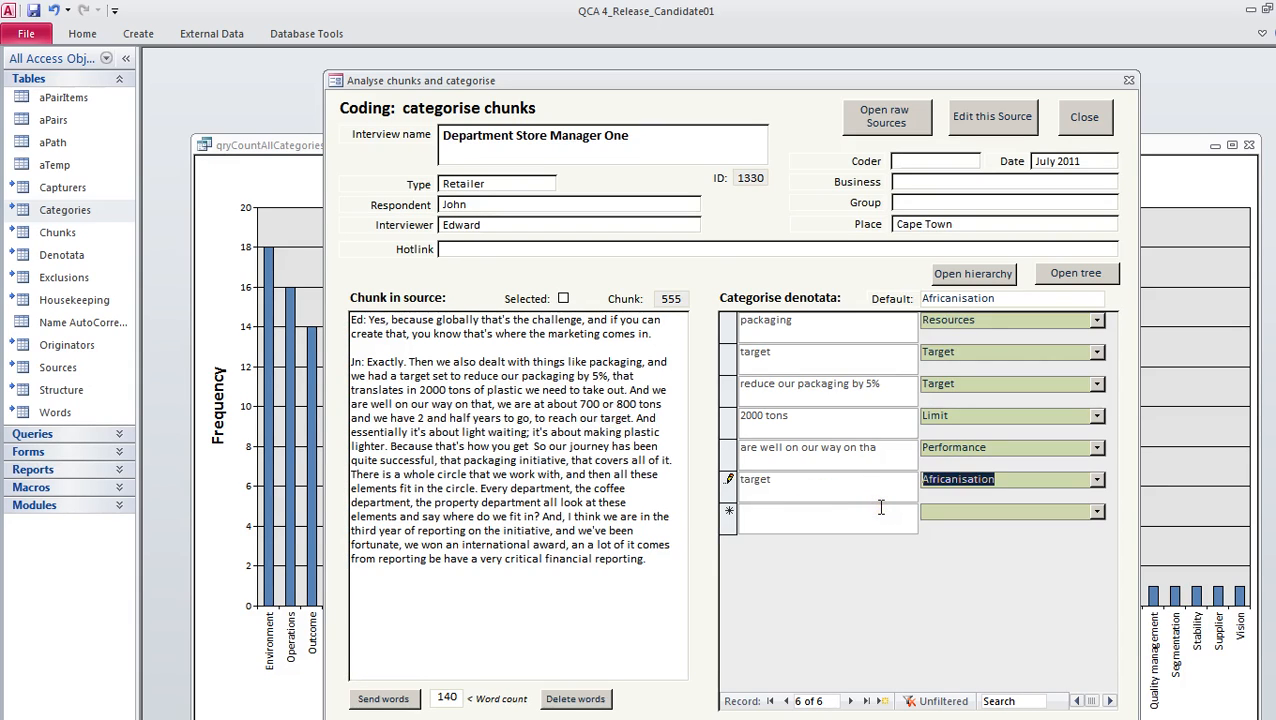
type("target")
key("Return")
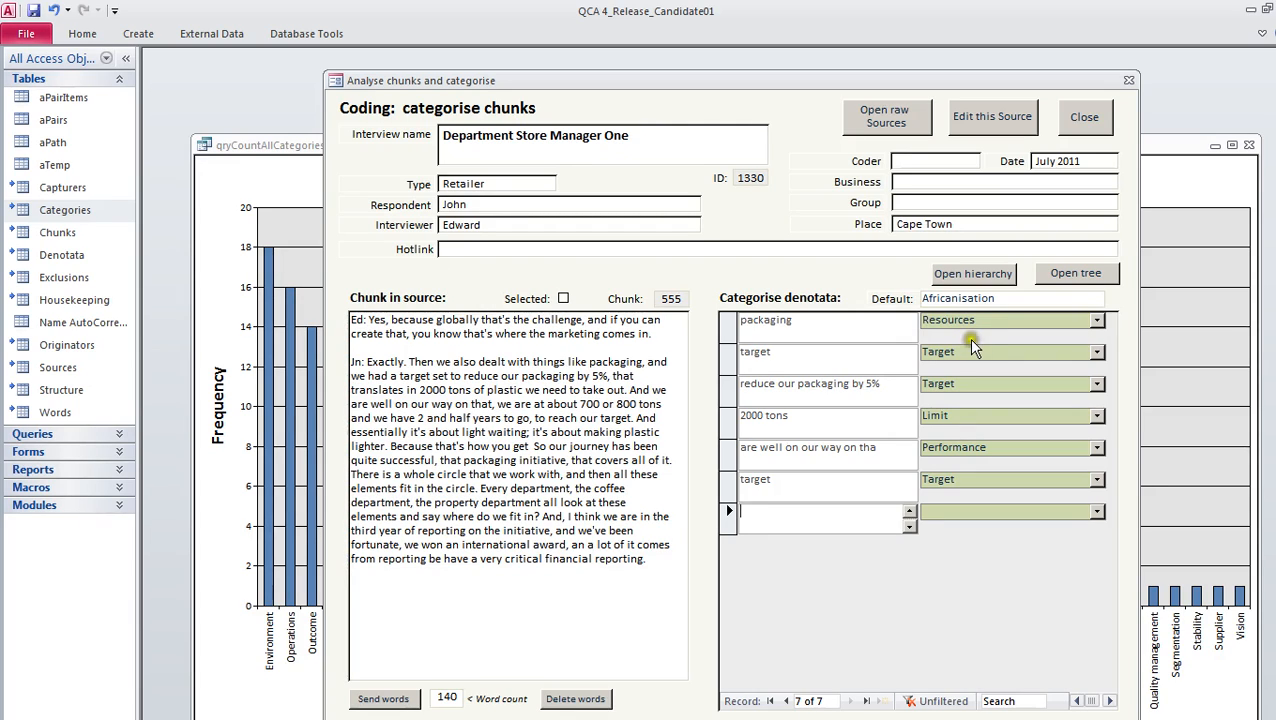
Refresh the all-categories frequency chart with the new coding and examine the bar for the Target category
left_click(297, 147)
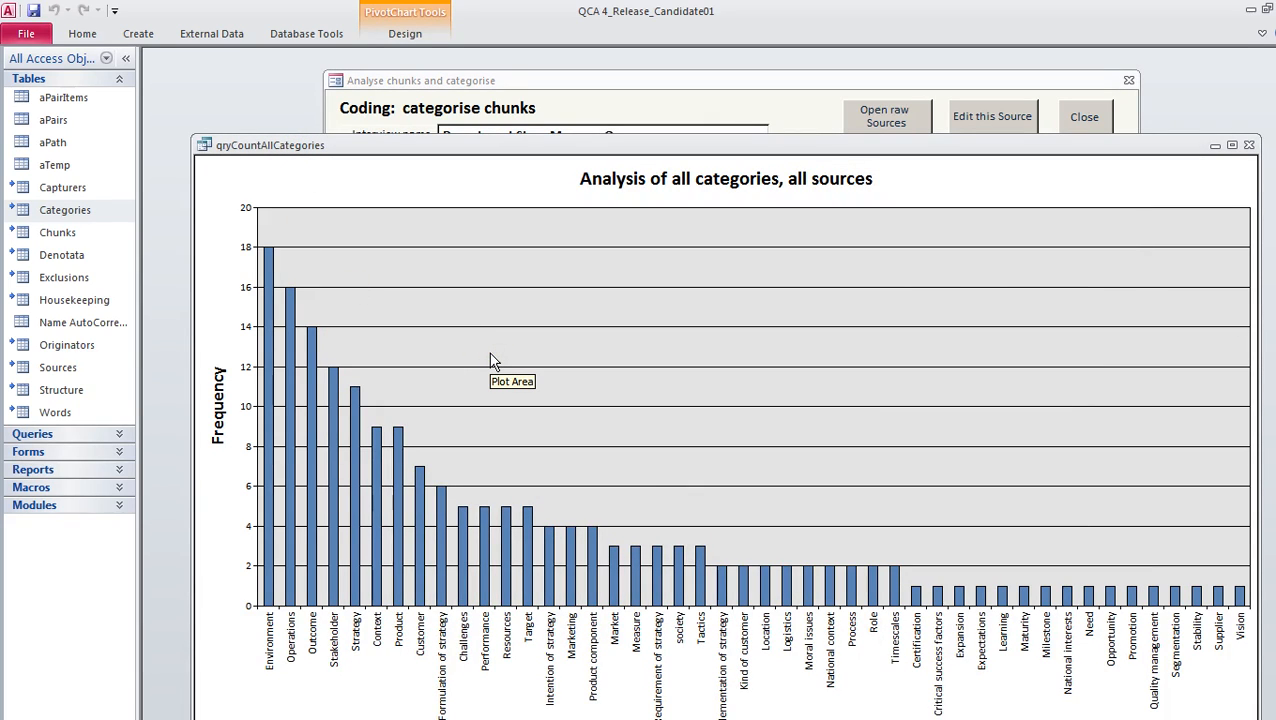
key("F5")
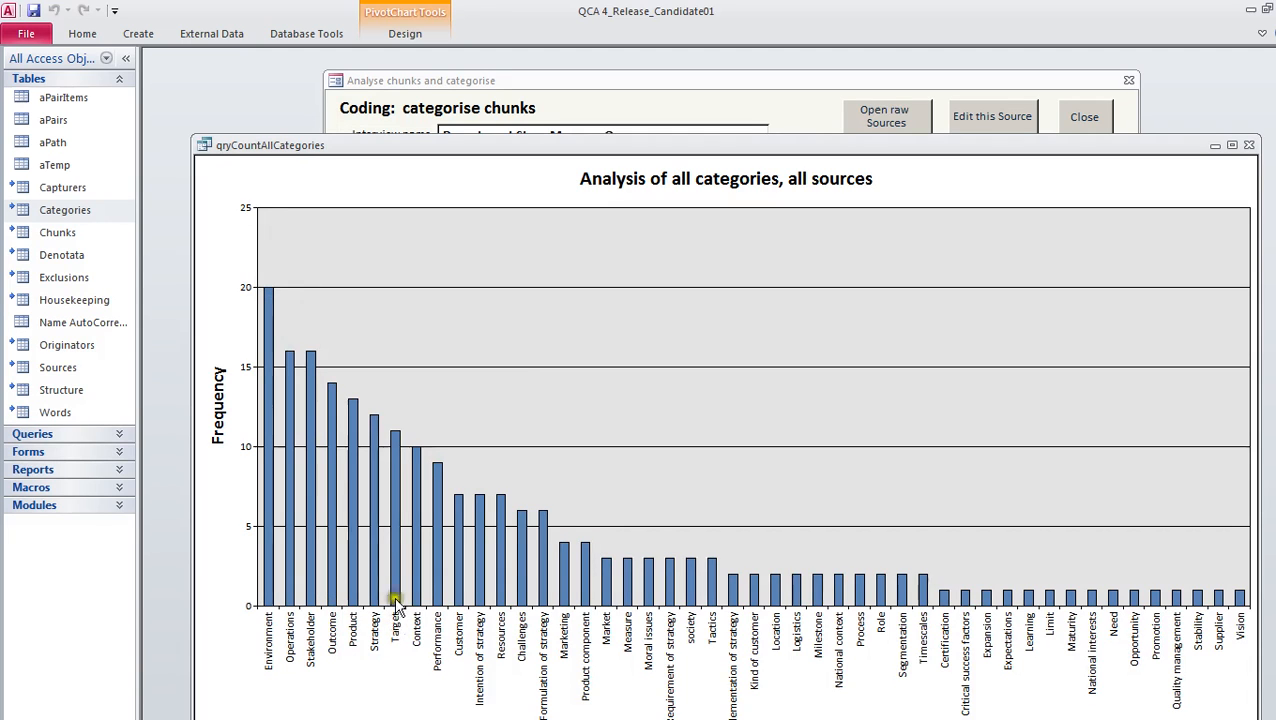
left_click(400, 440)
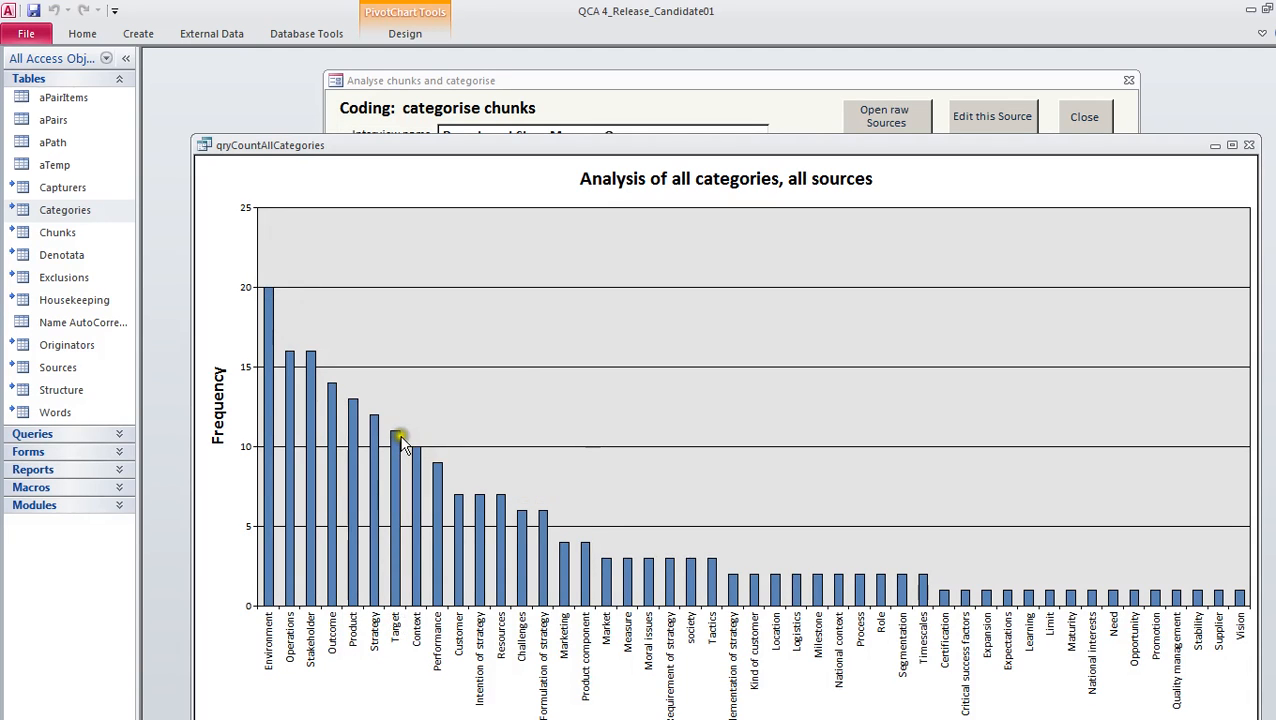
Read the data tip of the Target bar in the all-categories frequency chart
left_click(397, 434)
mouse_move(395, 434)
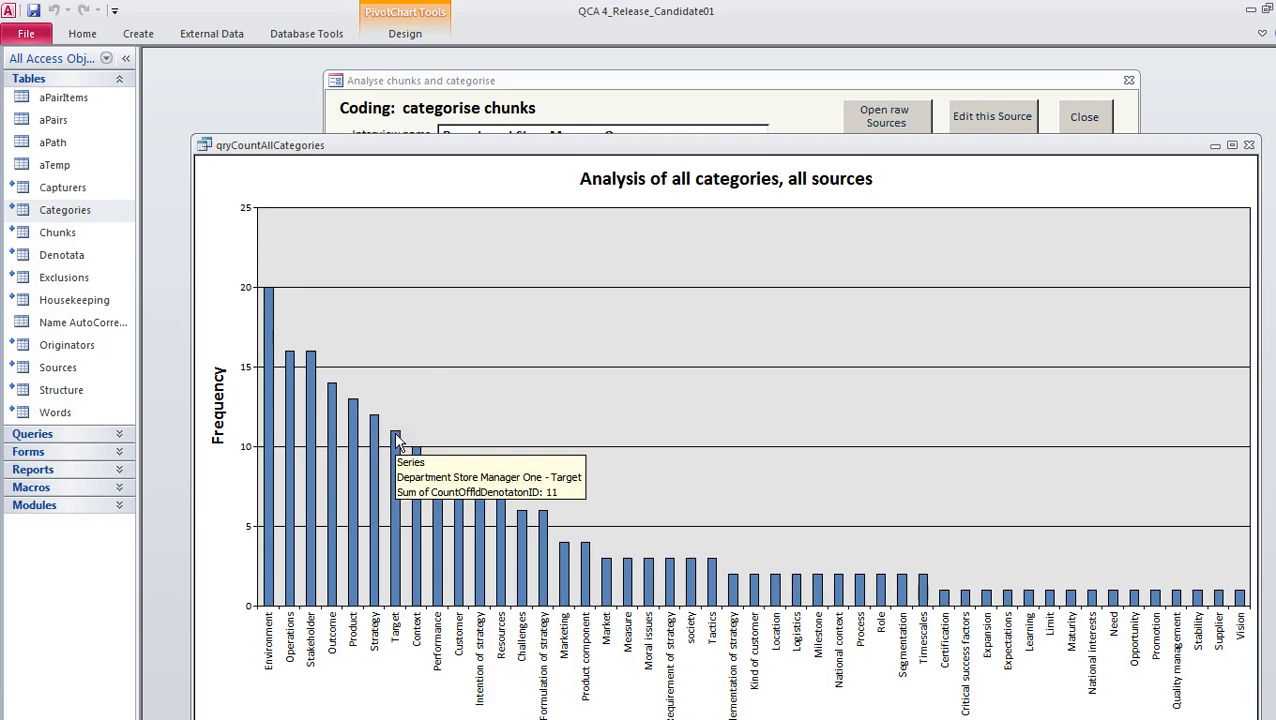
left_click(472, 257)
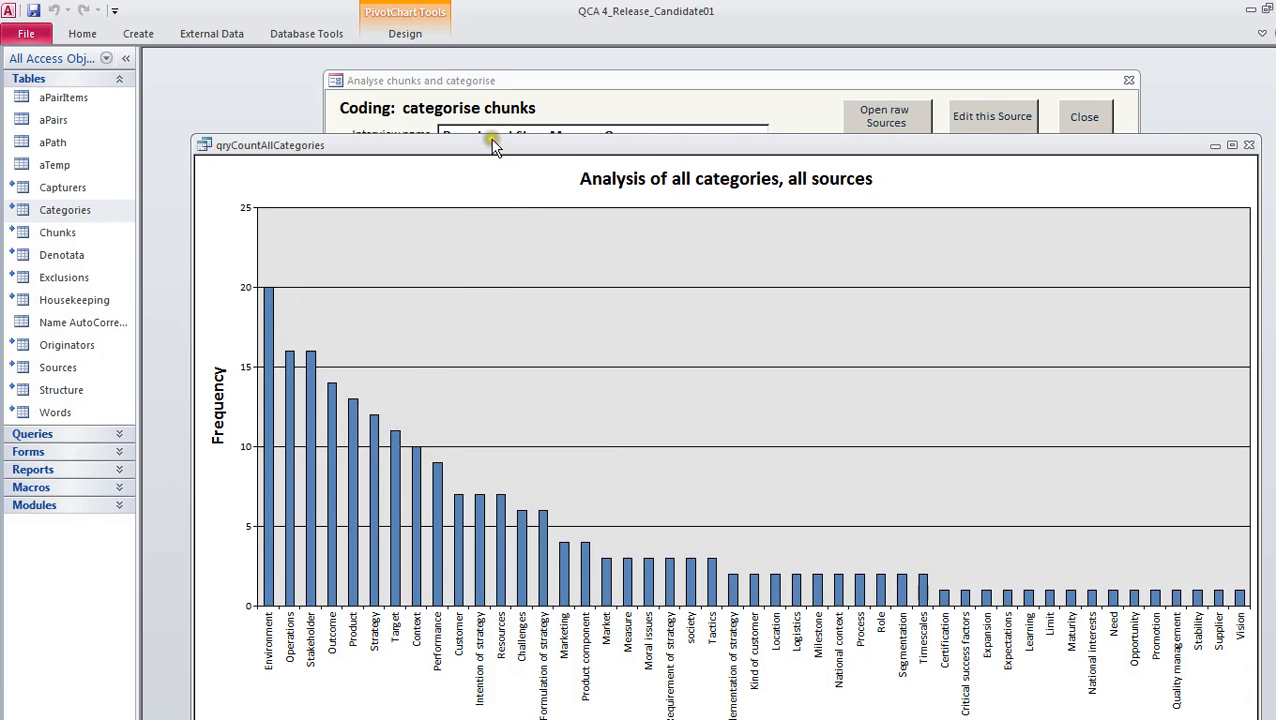
Show the field buttons and drop zones on the all-categories chart through its properties, and position the windows so the whole chart is uncovered
left_click_drag(493, 147, 481, 109)
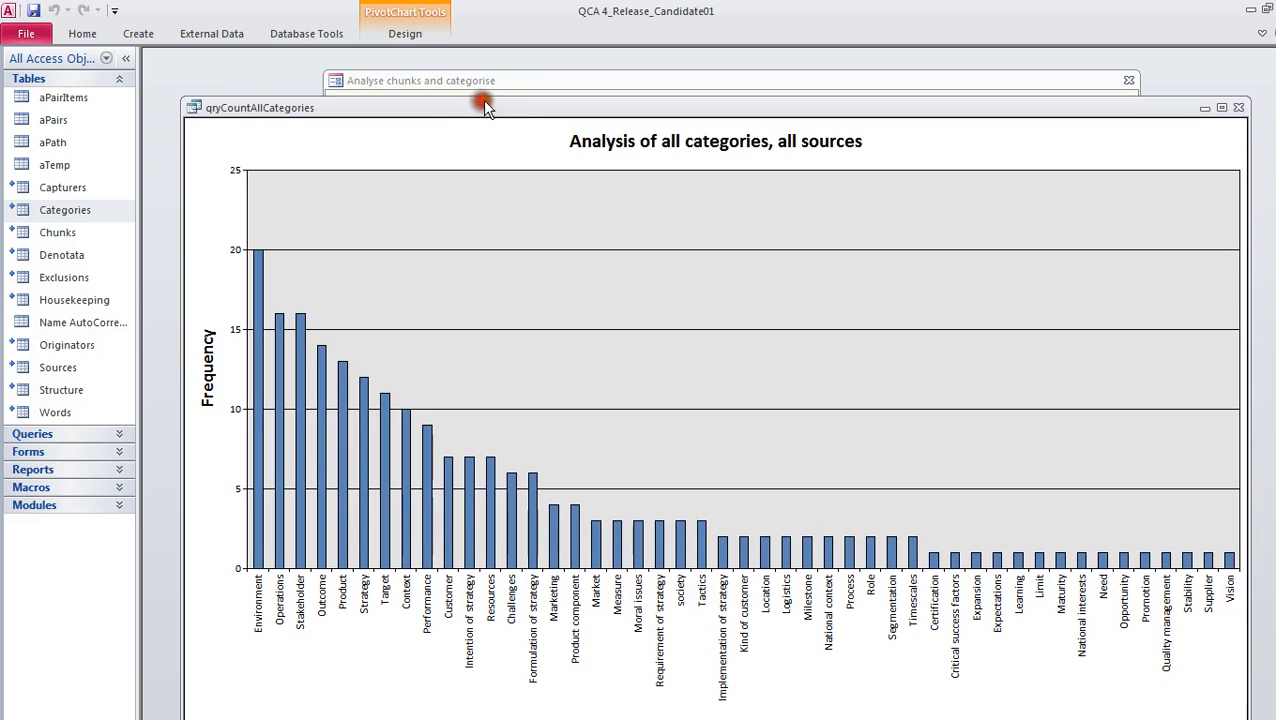
double_click(392, 18)
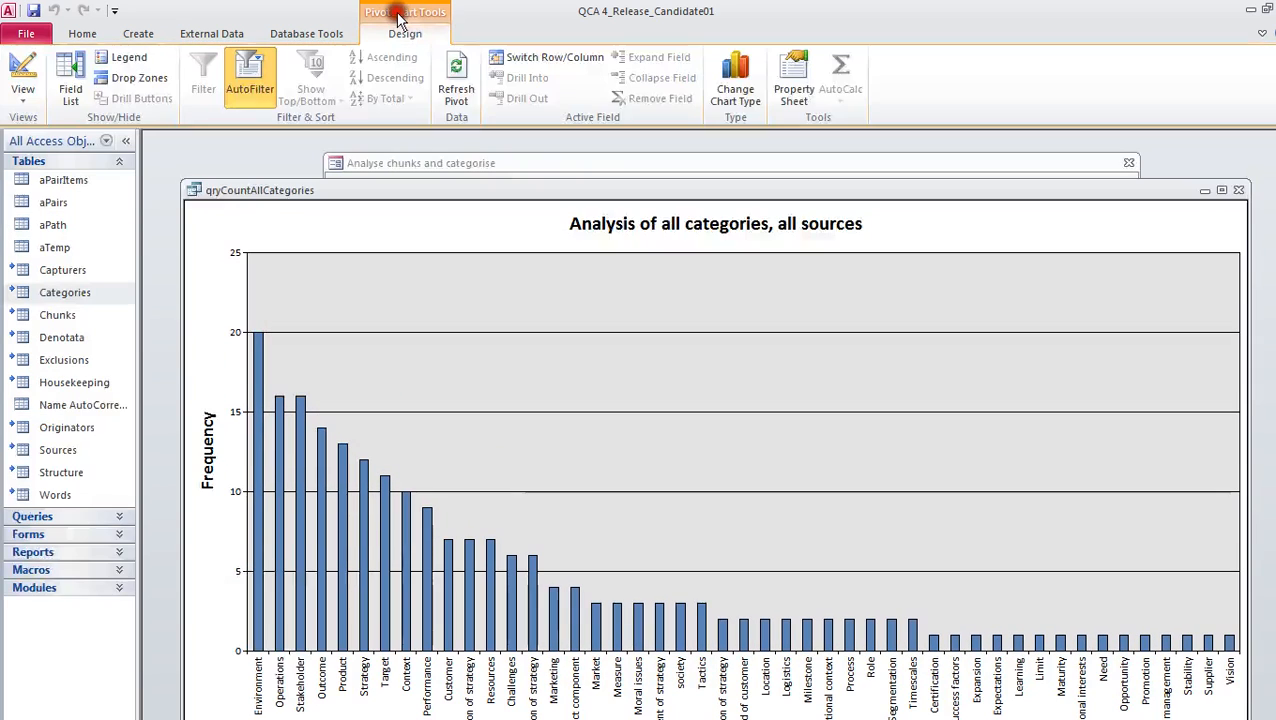
left_click(798, 74)
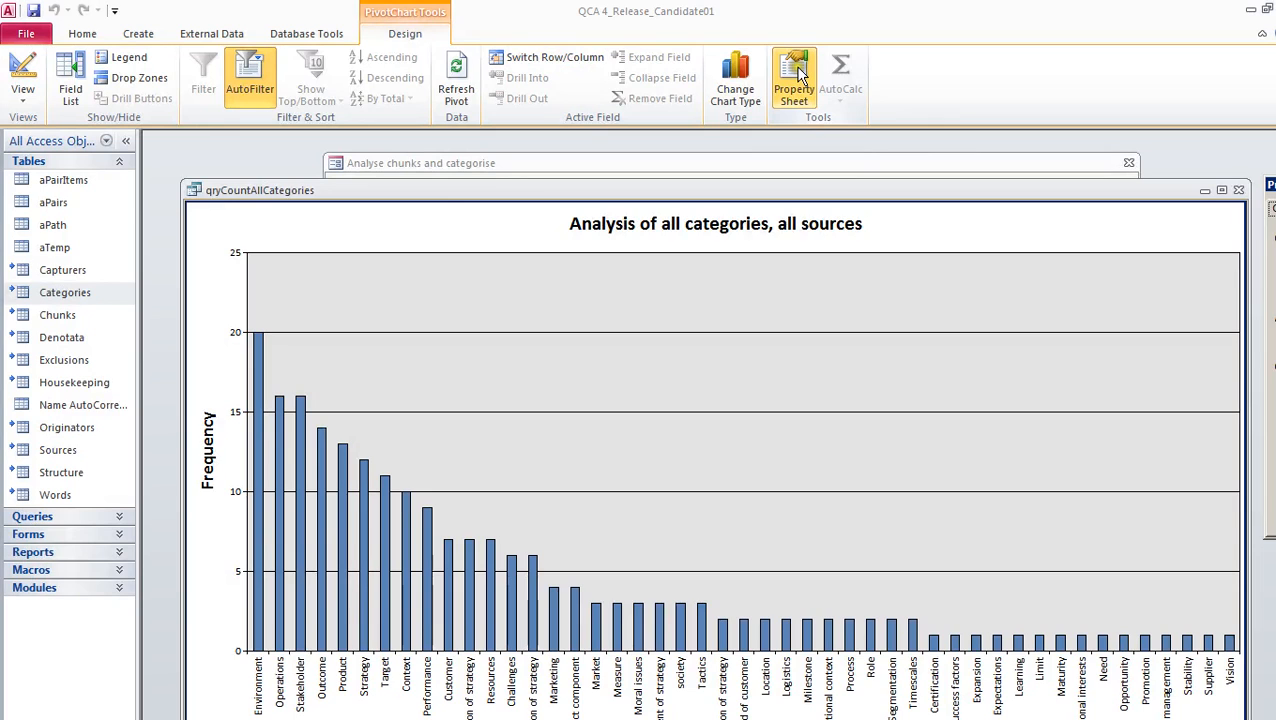
left_click_drag(1273, 185, 924, 162)
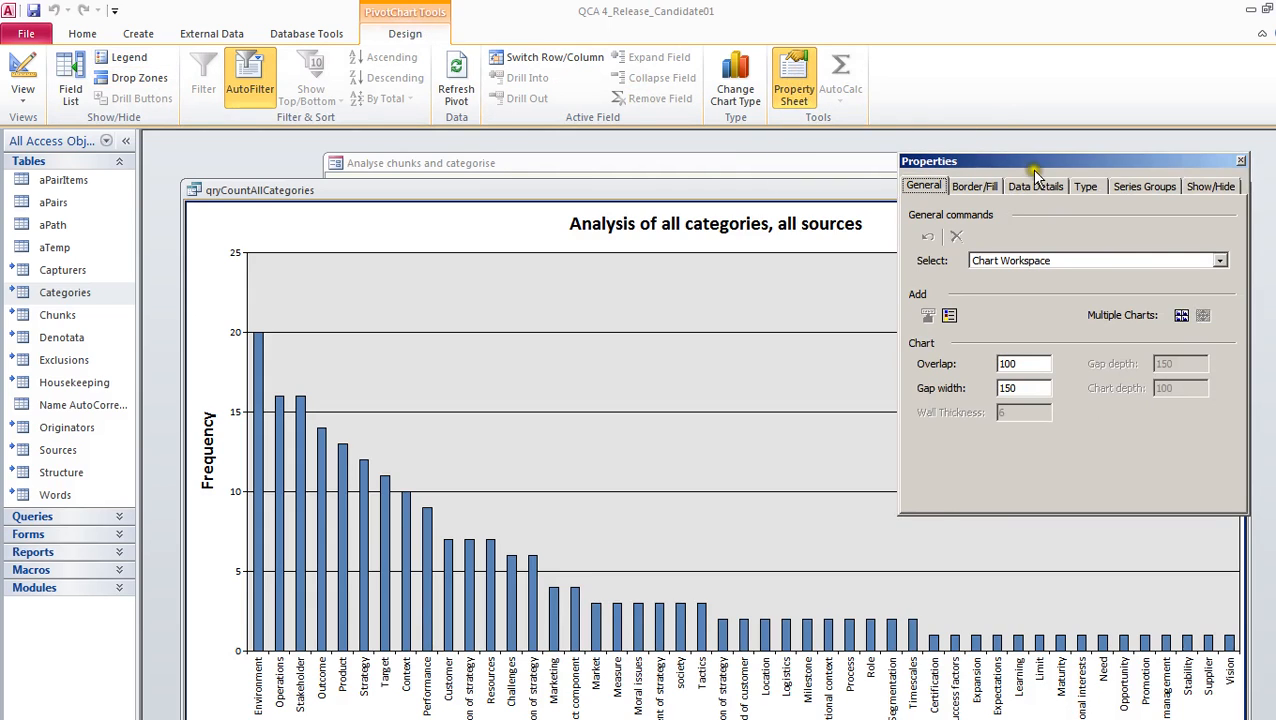
left_click_drag(1035, 165, 978, 162)
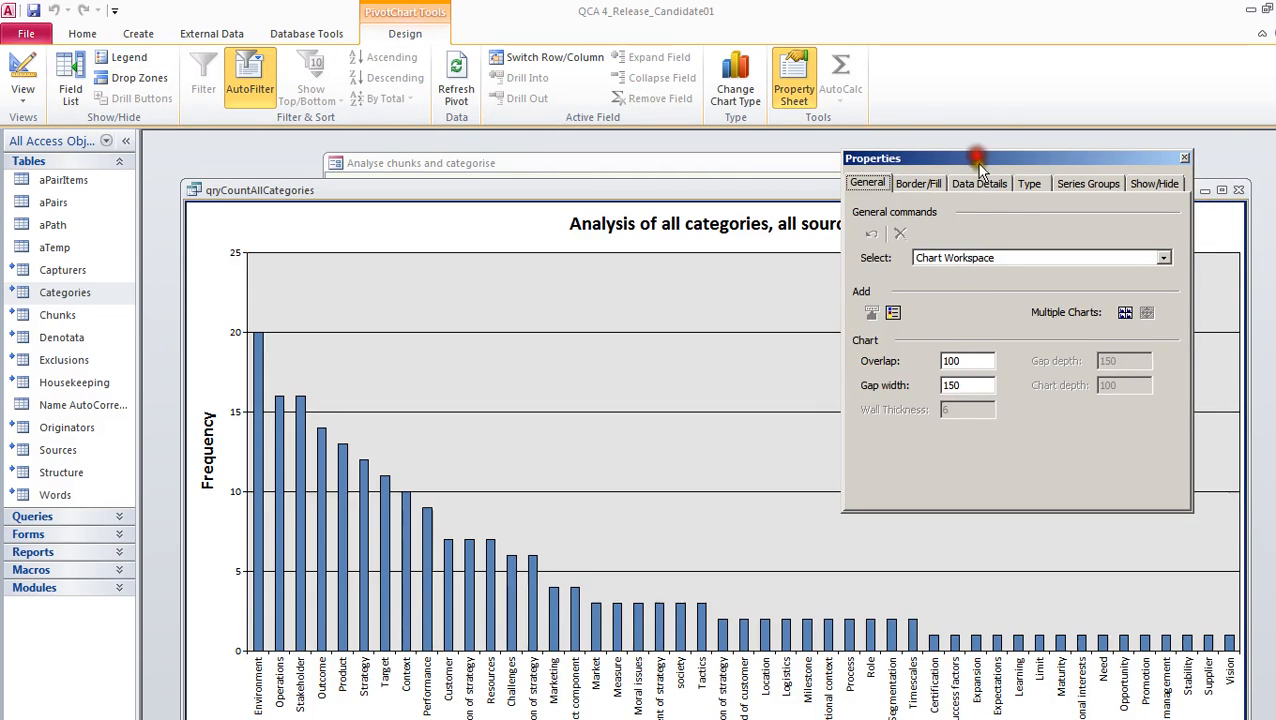
left_click(1152, 186)
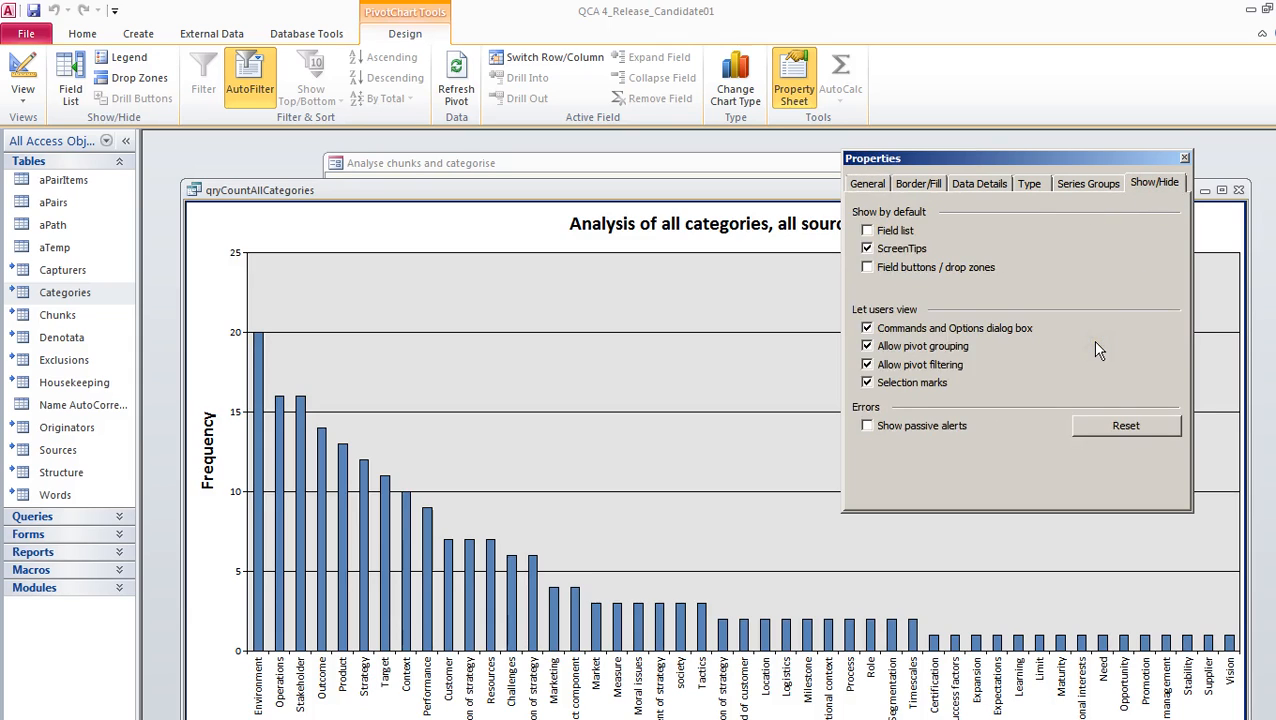
left_click(866, 268)
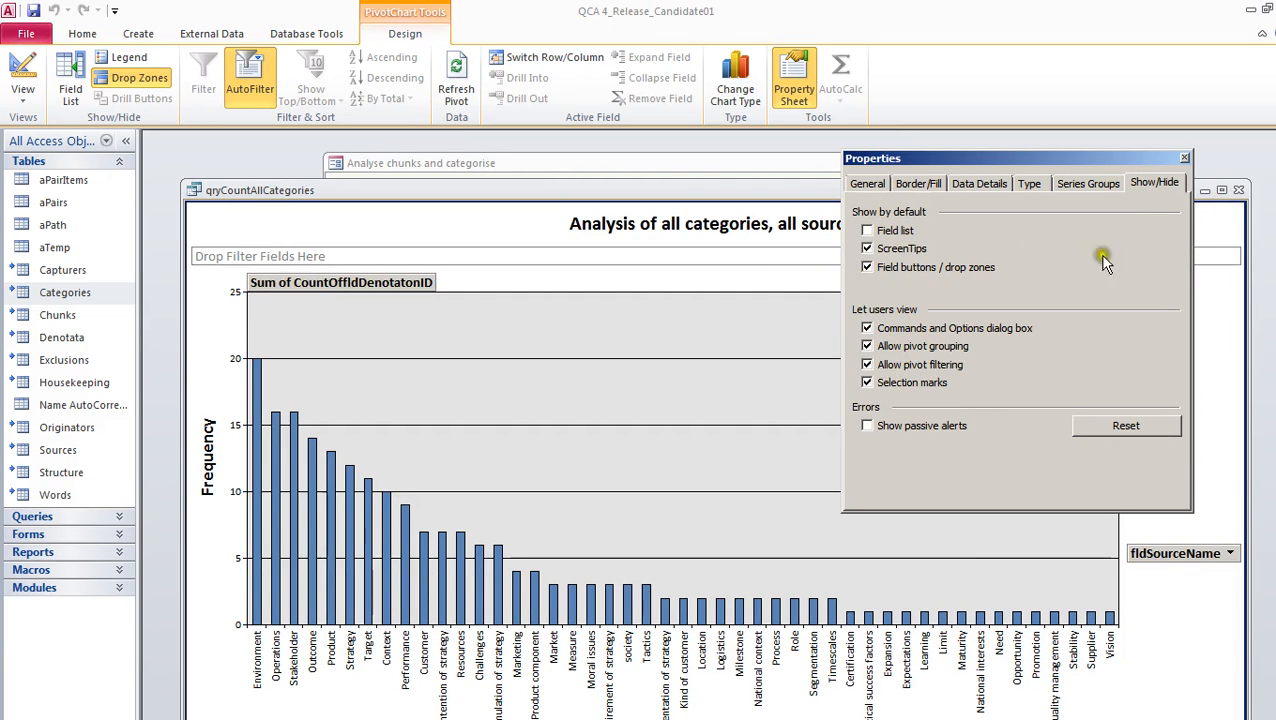
left_click_drag(884, 158, 1275, 172)
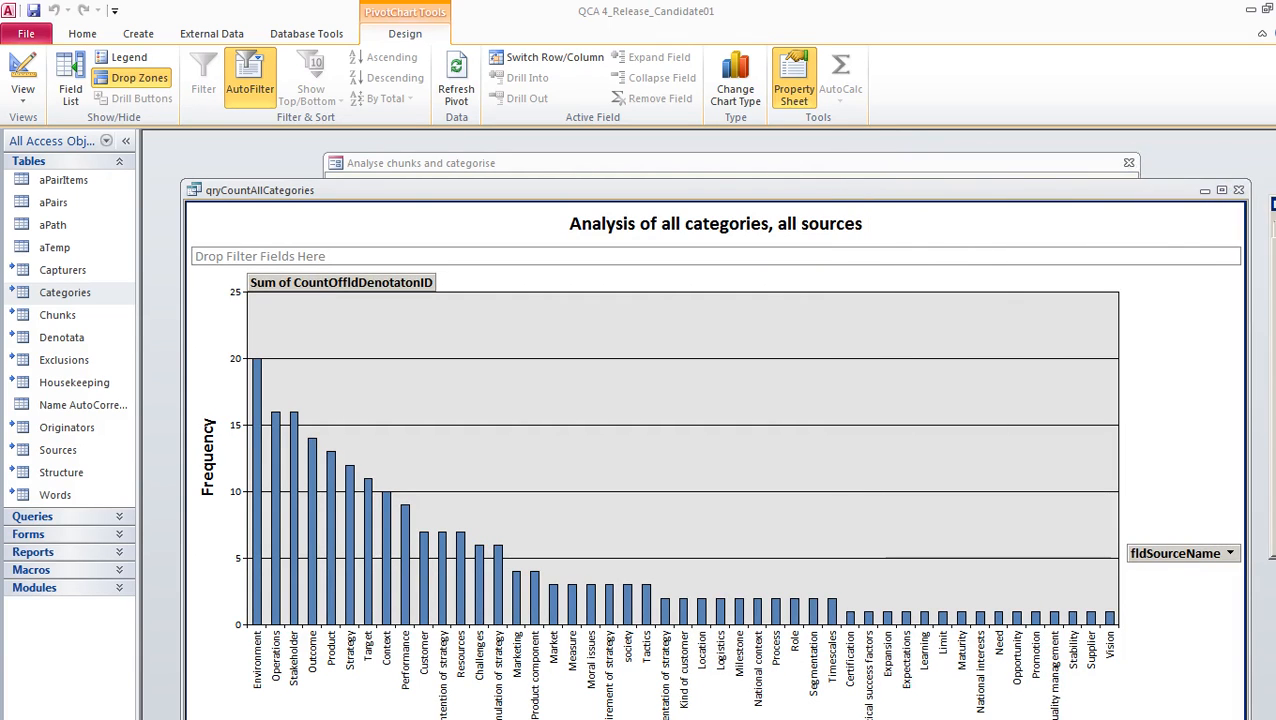
left_click_drag(419, 190, 408, 151)
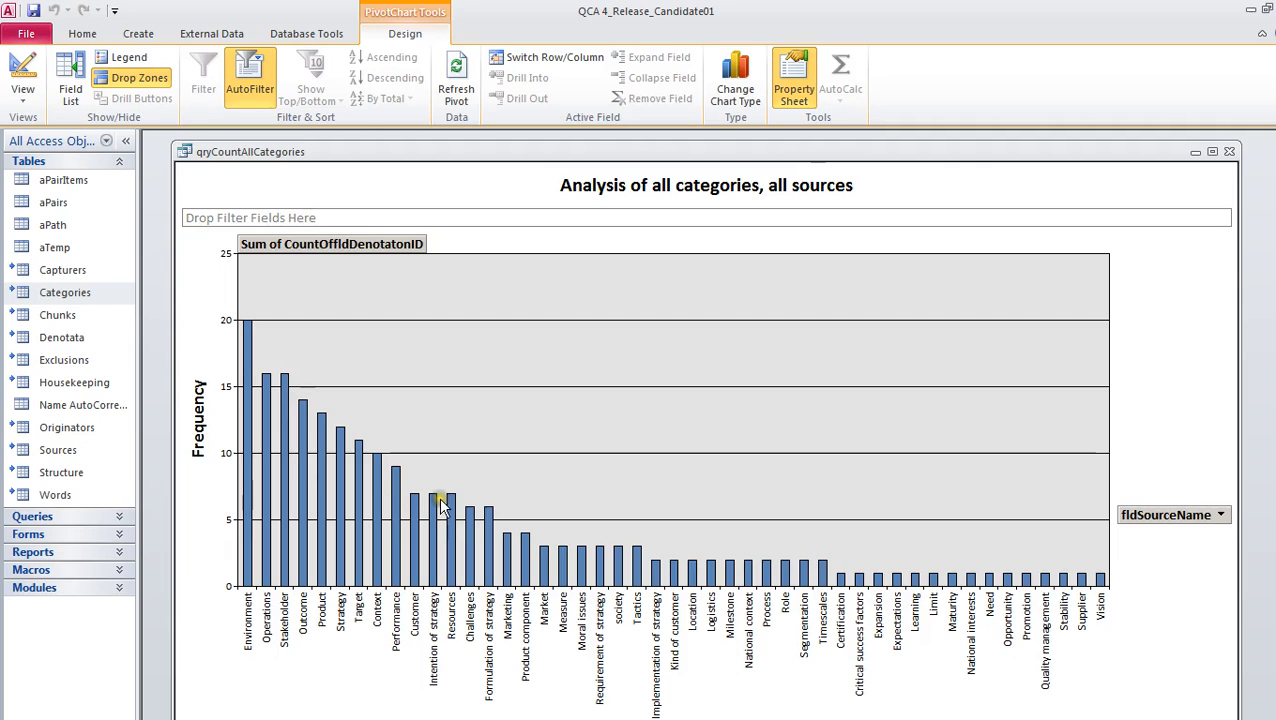
Filter the chart's category axis to only Certification, Challenges and Context
left_click(335, 716)
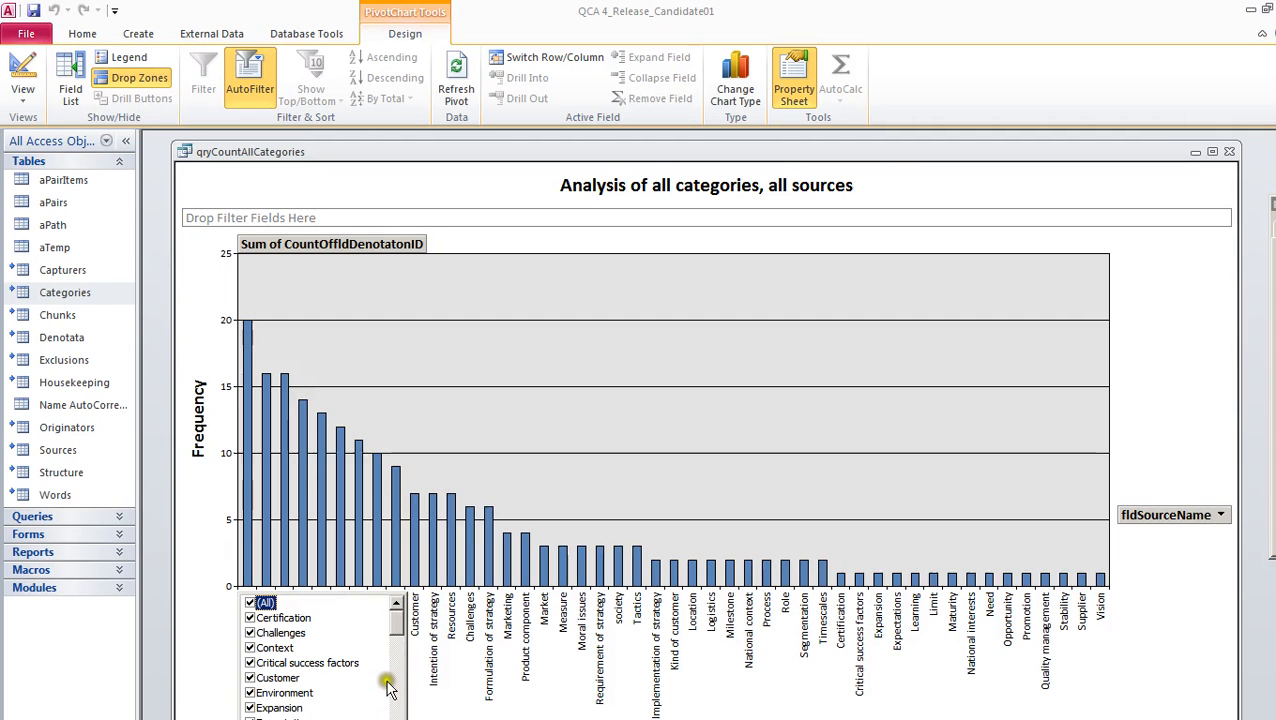
mouse_move(395, 622)
left_mouse_down()
mouse_move(402, 712)
mouse_move(395, 612)
left_mouse_up()
left_click(250, 603)
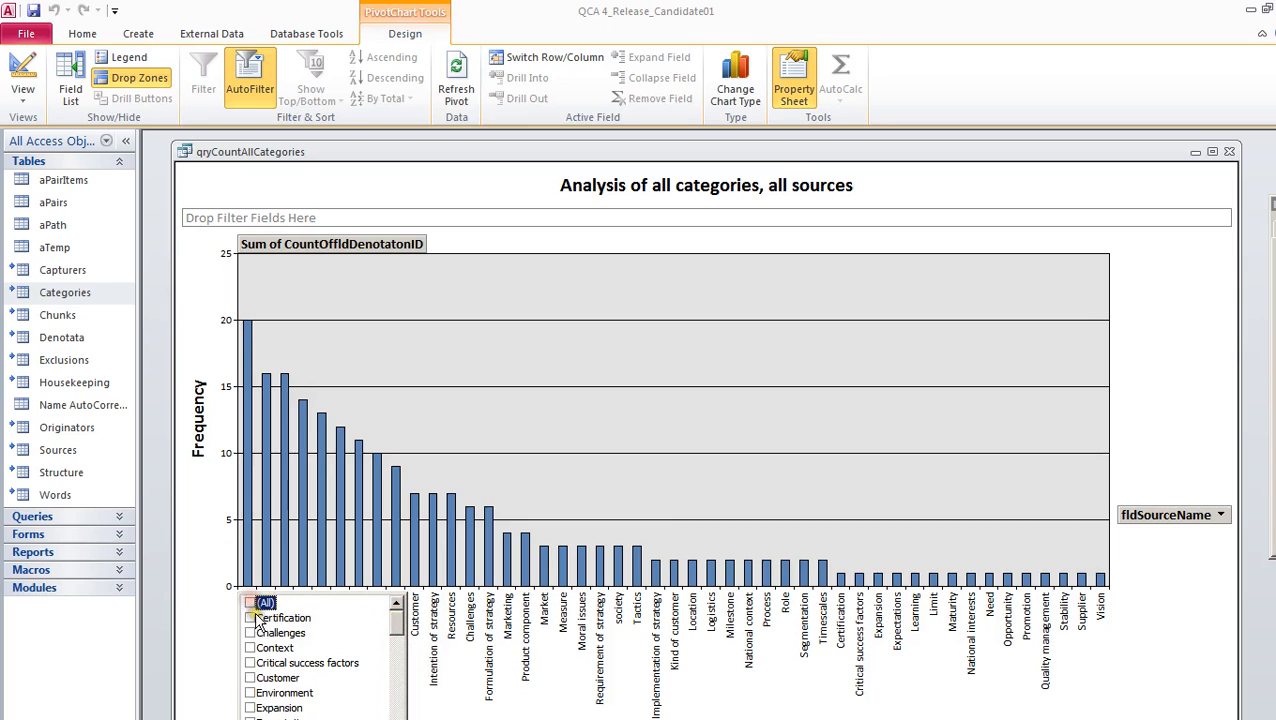
left_click(250, 618)
left_click(250, 633)
left_click(250, 648)
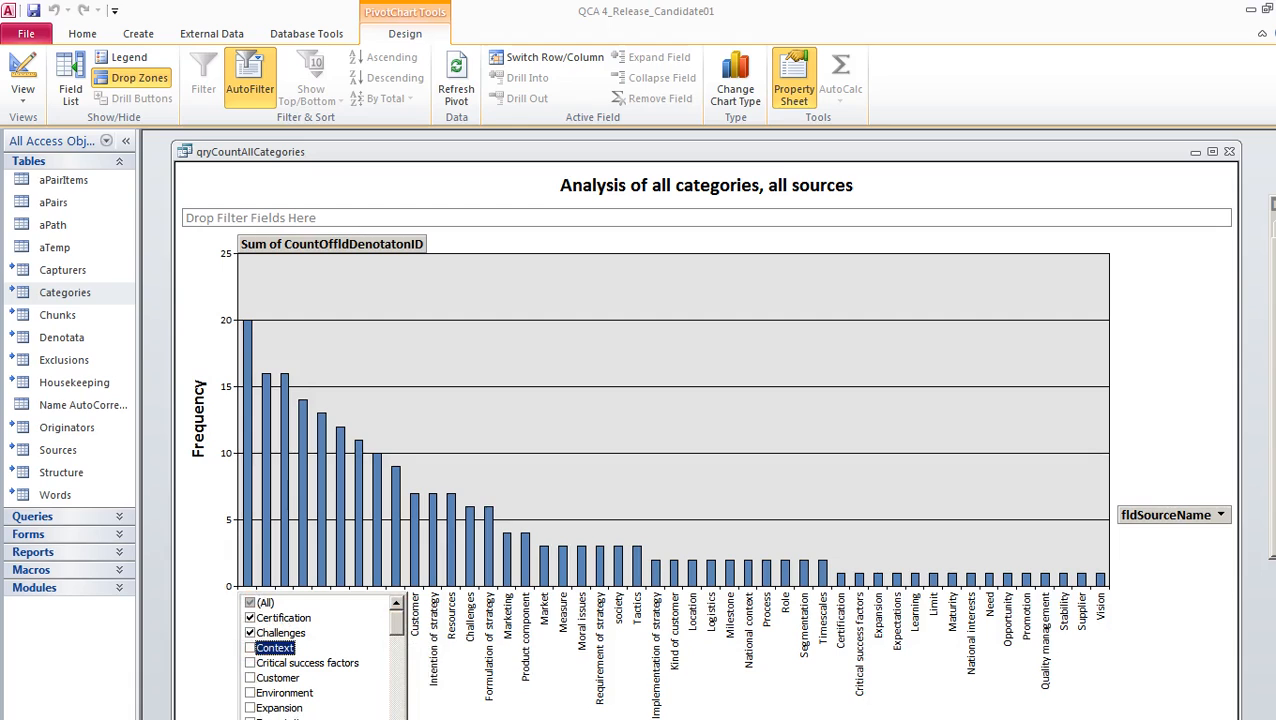
left_click(250, 648)
left_click(280, 718)
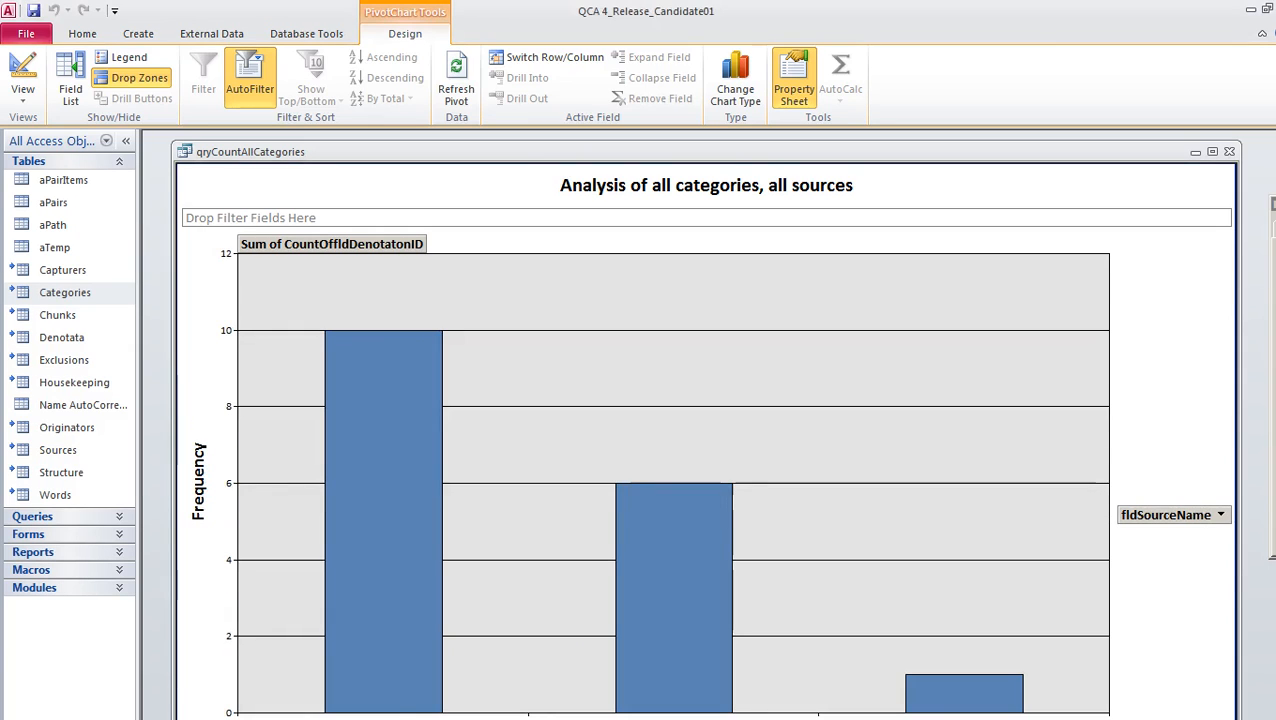
Restore all categories on the chart's category axis
left_click(350, 718)
left_click(250, 603)
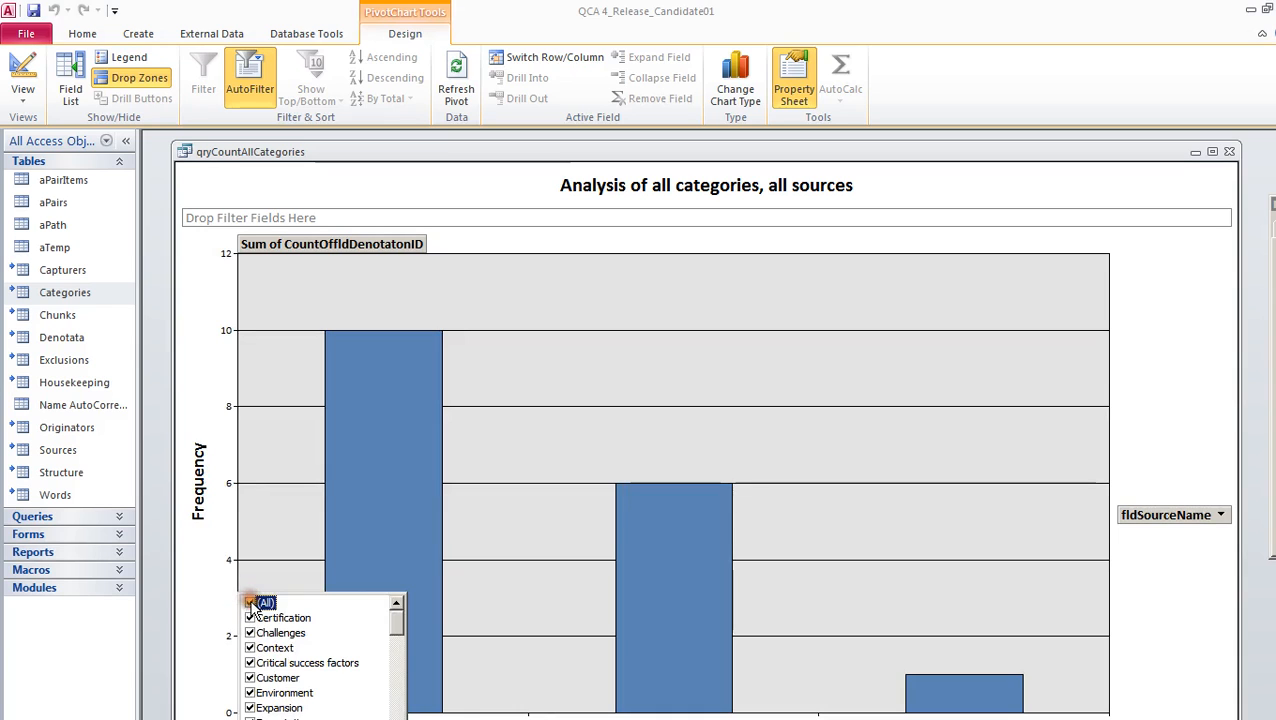
left_click(280, 718)
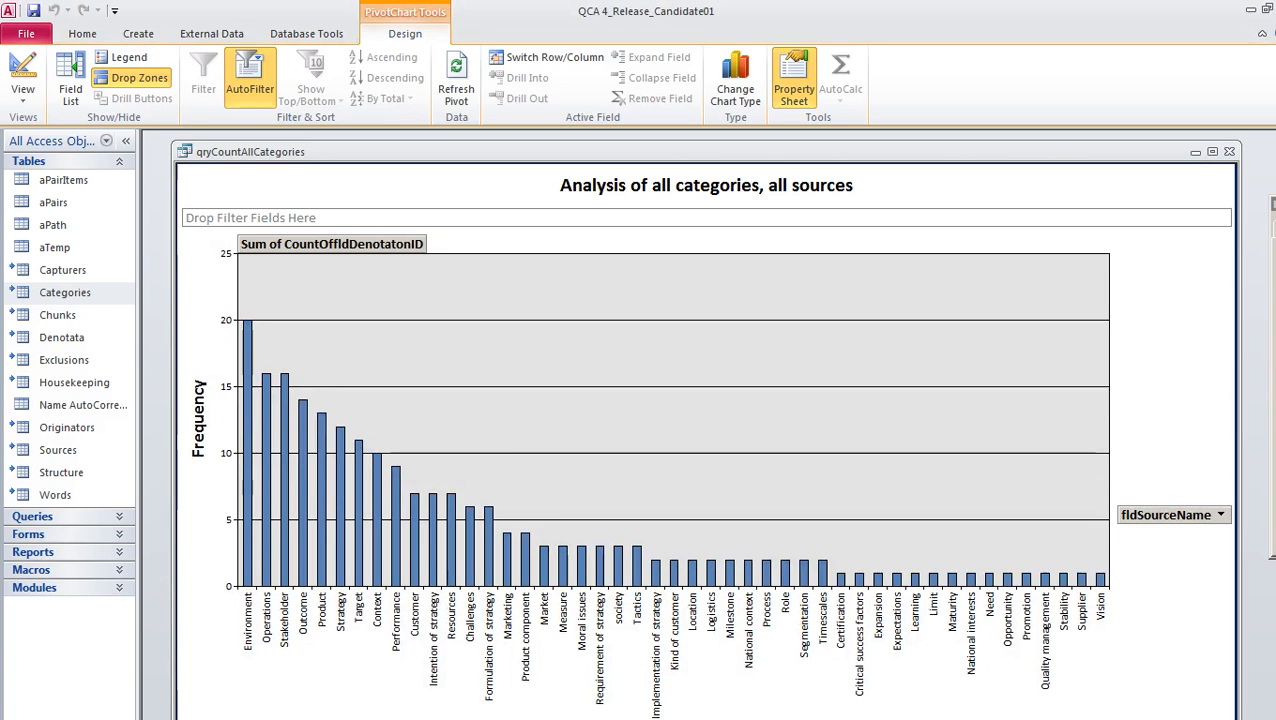
Examine the sources offered in the chart's fldSourceName filter and close it with all sources included
left_click(1221, 515)
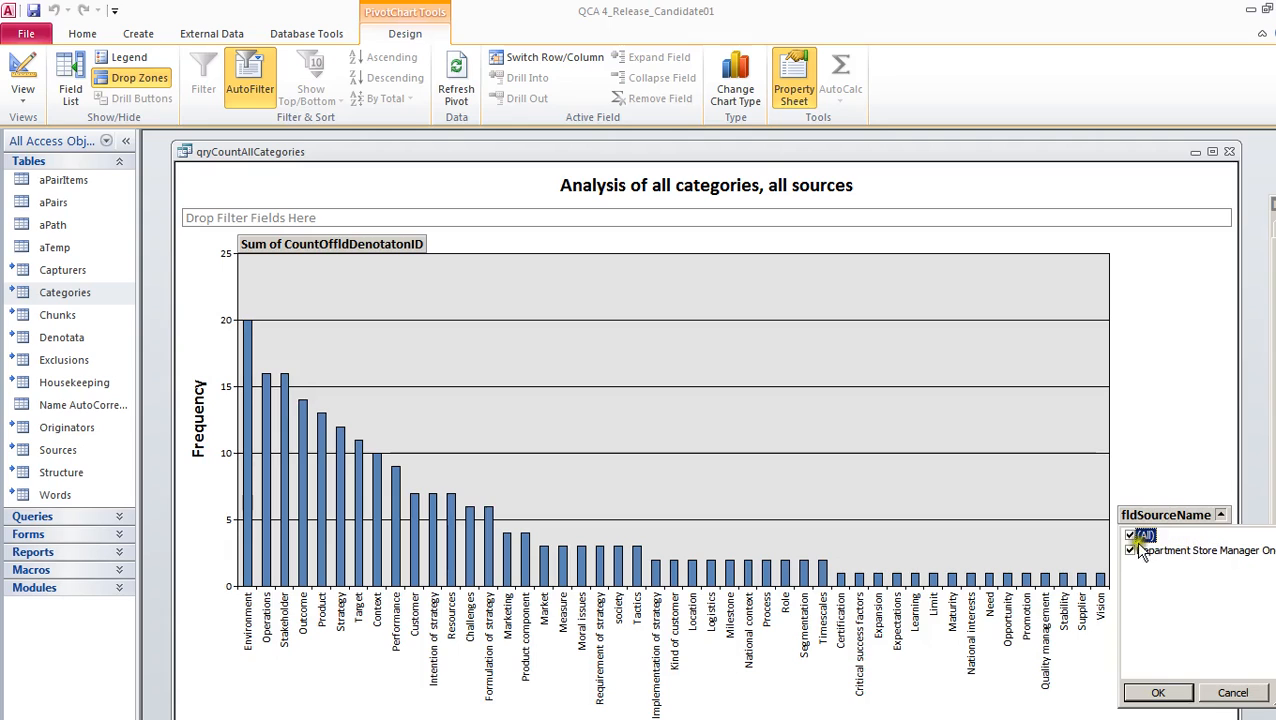
left_click(1158, 693)
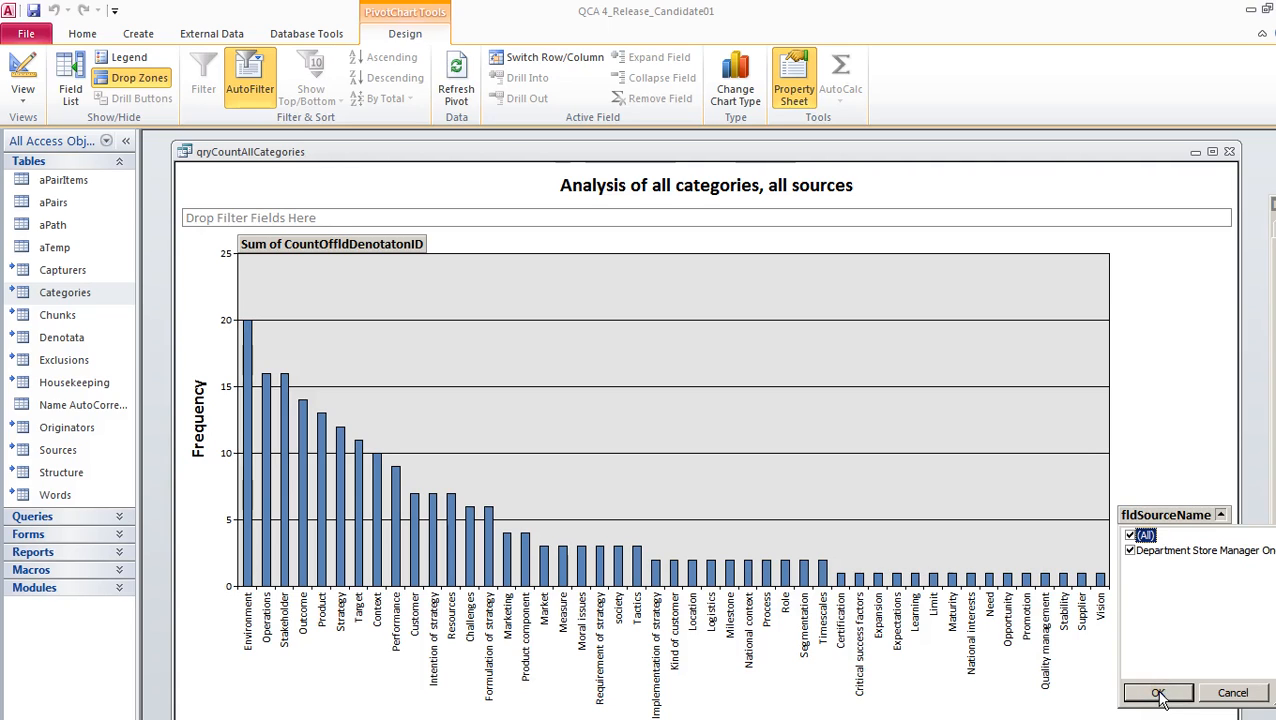
left_click(1158, 693)
left_click(1158, 693)
left_click(1210, 691)
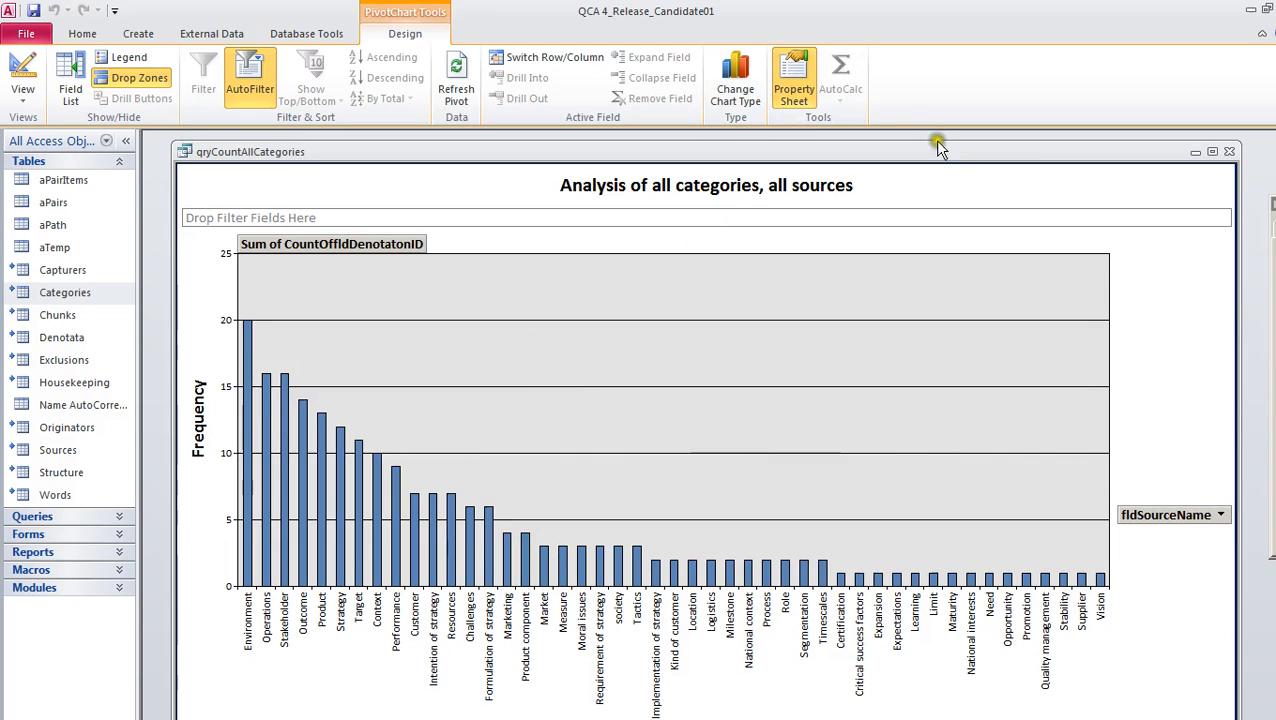
Hide the chart's field buttons and drop zones, close its properties, and return to the chunk coding form
left_click(791, 86)
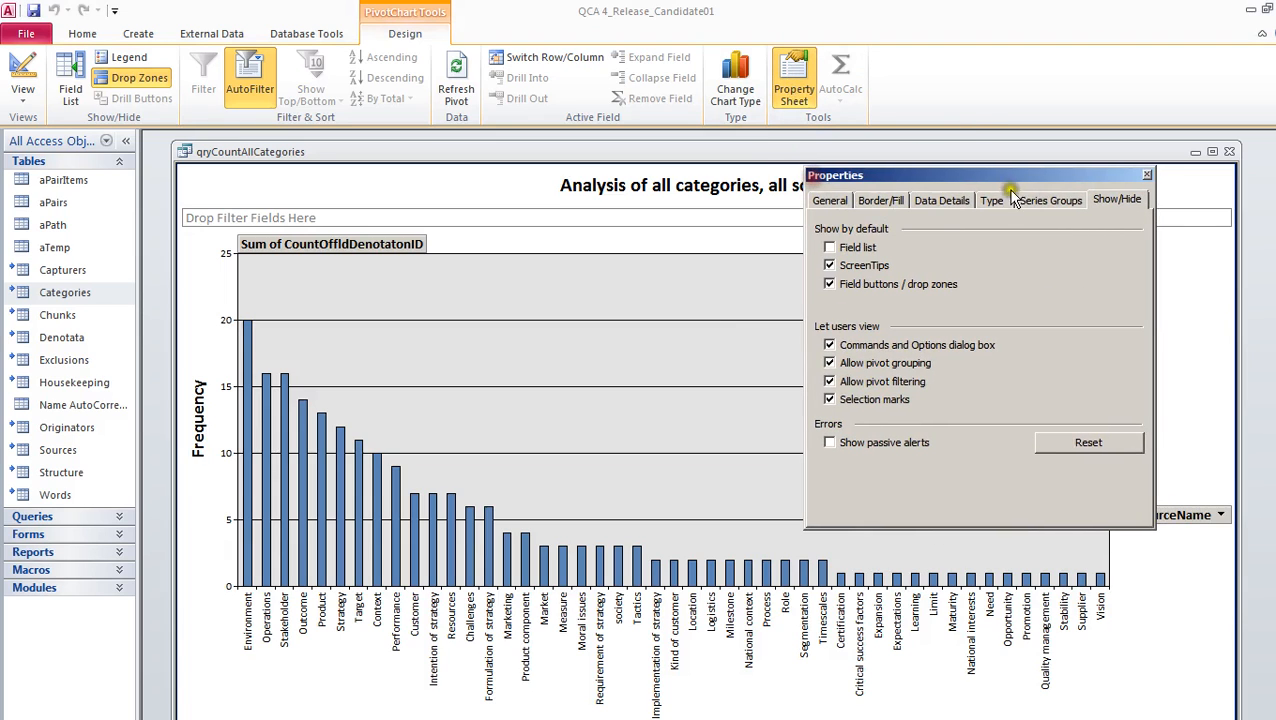
left_click(829, 284)
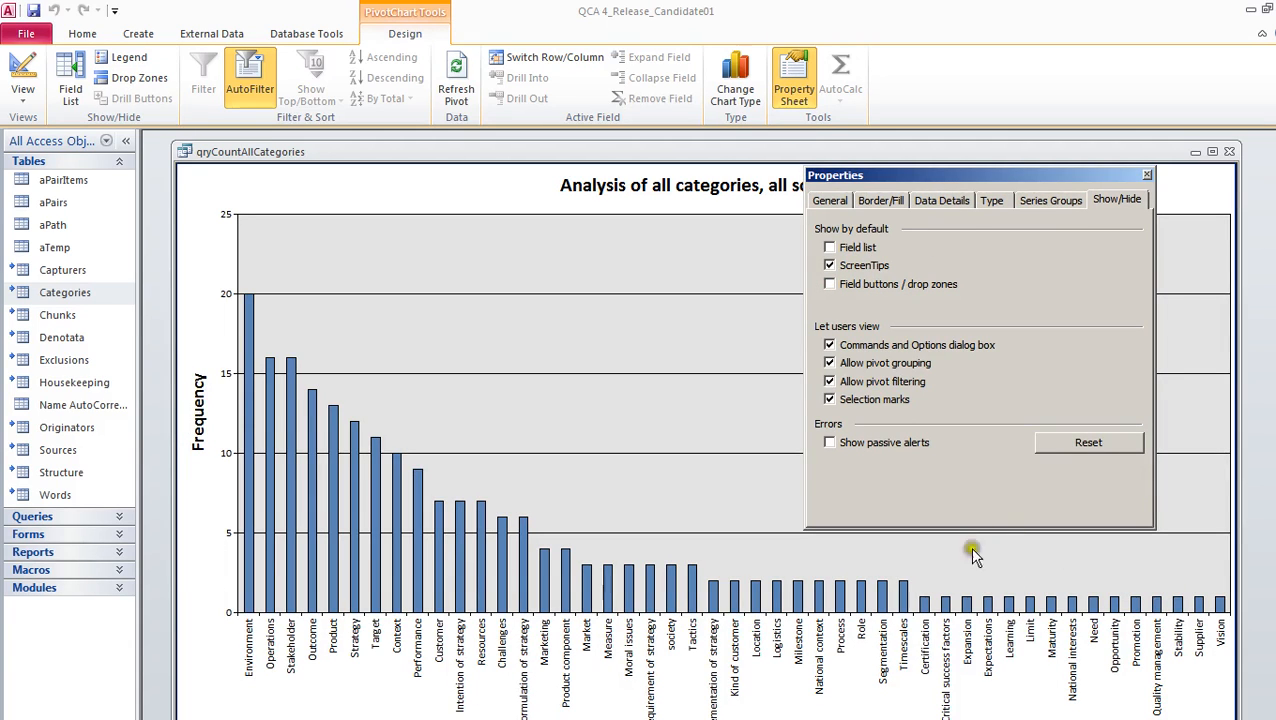
left_click(1148, 176)
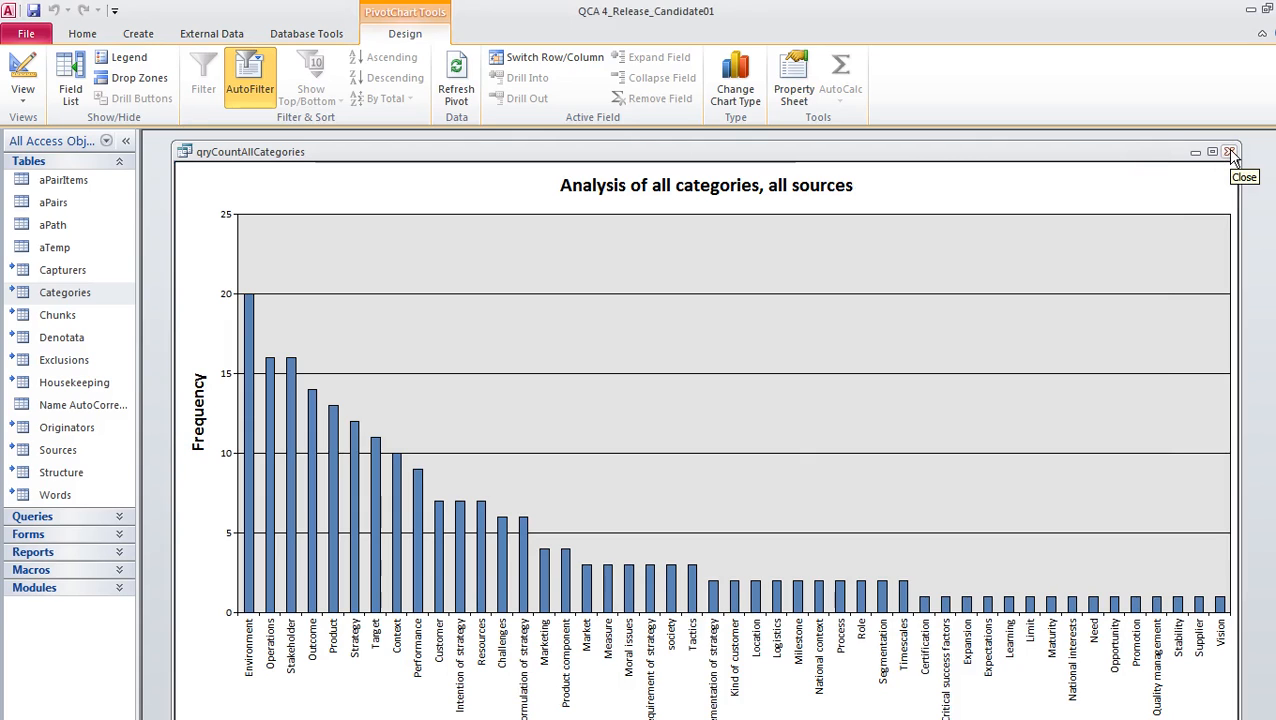
left_click(1231, 152)
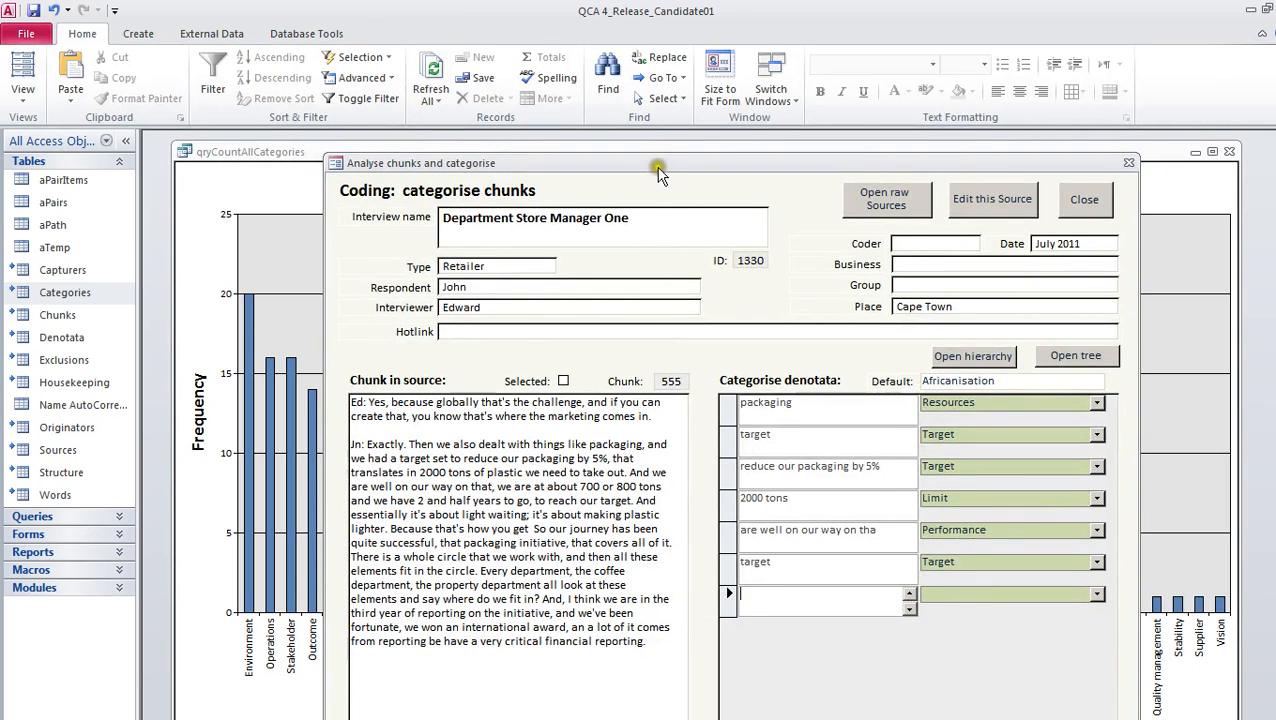
left_click_drag(660, 165, 660, 147)
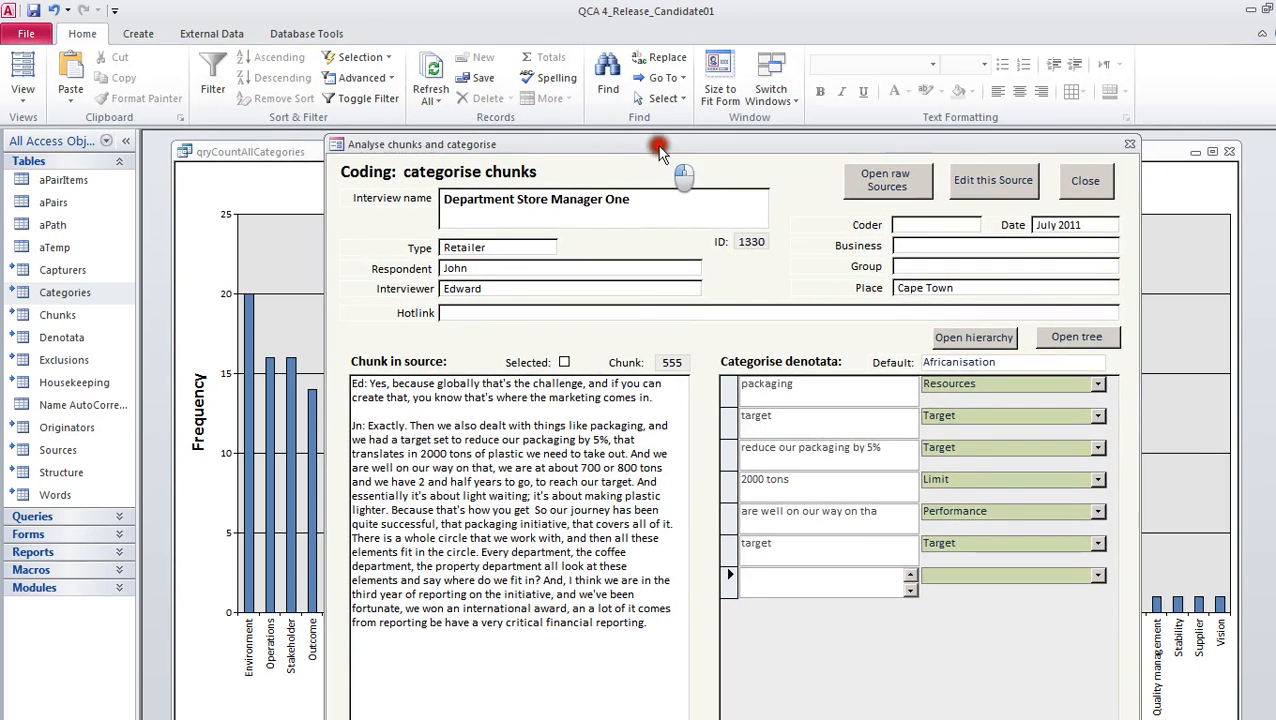